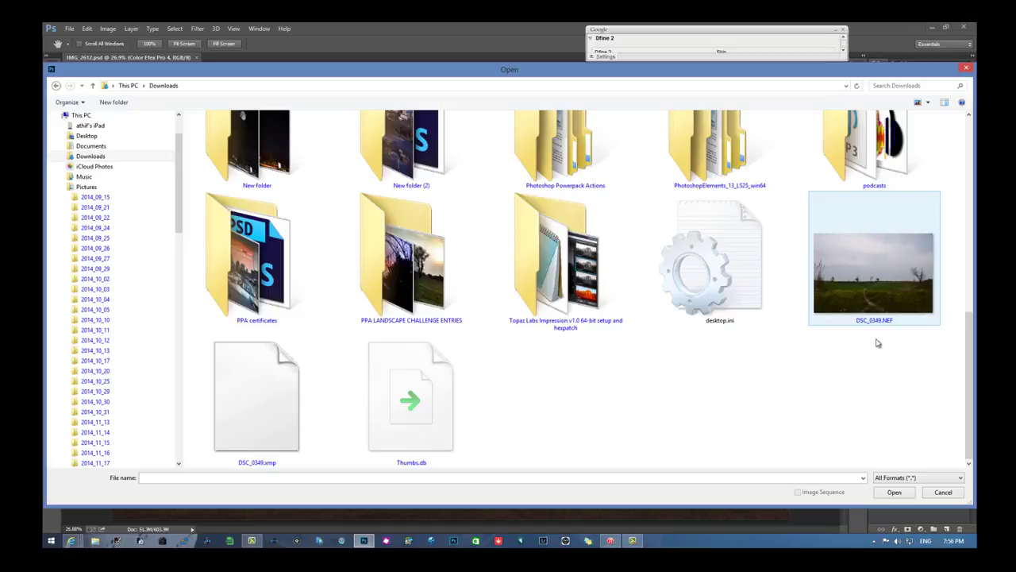
Step: Open DSC_0349.NEF from the Downloads folder in Camera Raw and set Exposure to +0.15
double_click(877, 309)
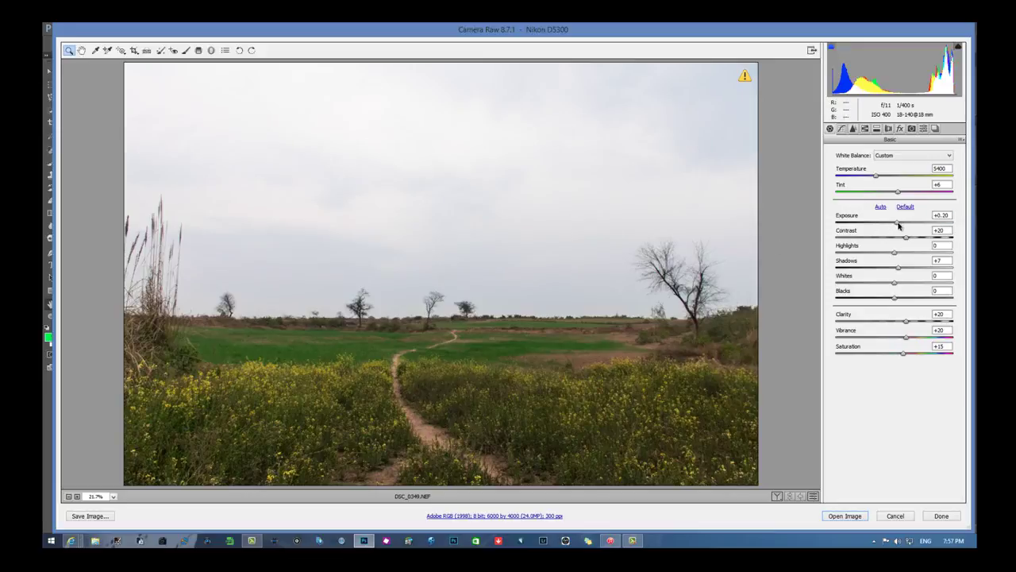
left_click_drag(899, 227, 898, 227)
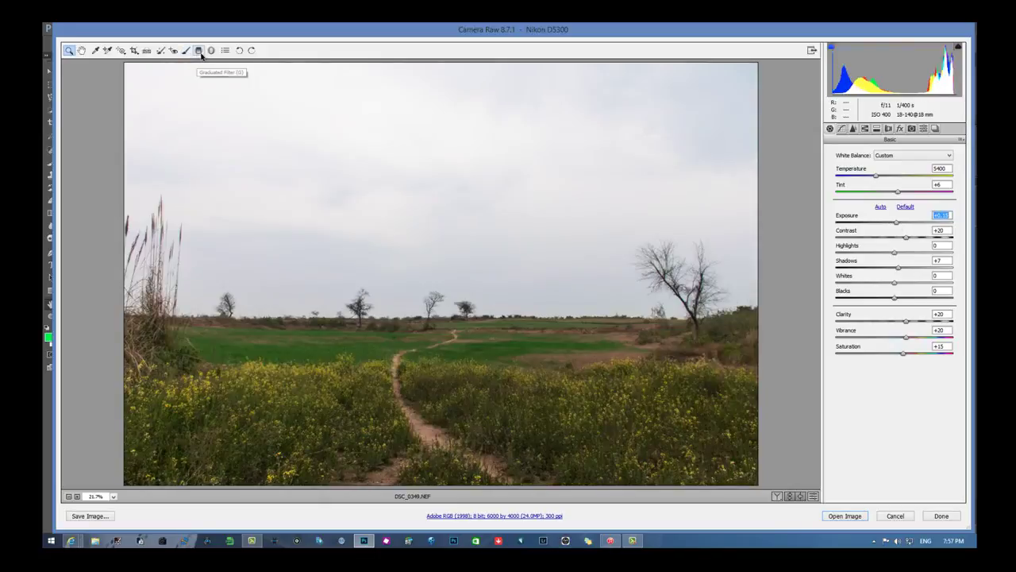
Step: Try a graduated filter spanning the photo's full width, hide its overlay, and clear the filter
left_click(199, 50)
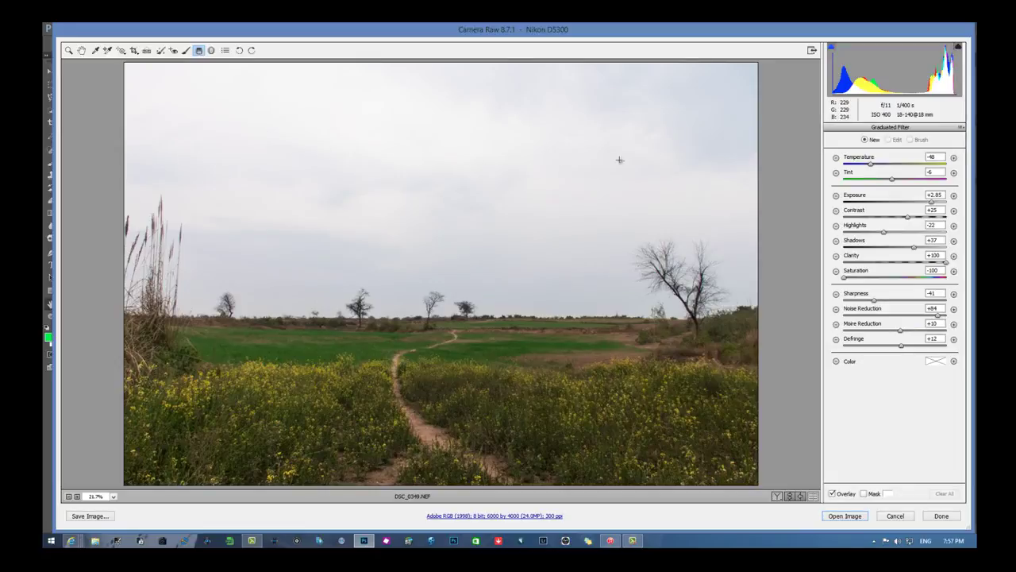
left_click_drag(689, 151, 690, 152)
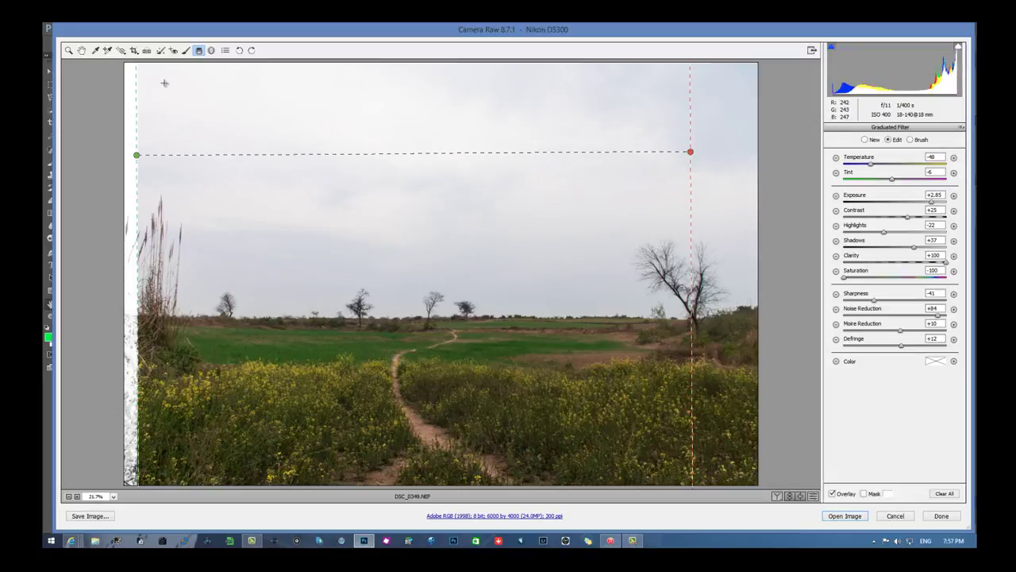
left_click(833, 494)
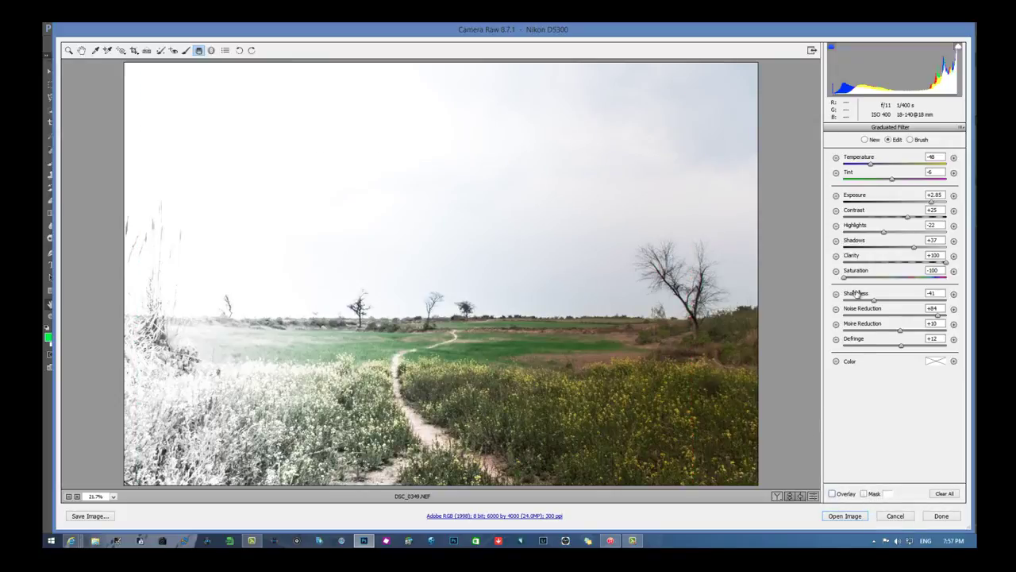
left_click(947, 493)
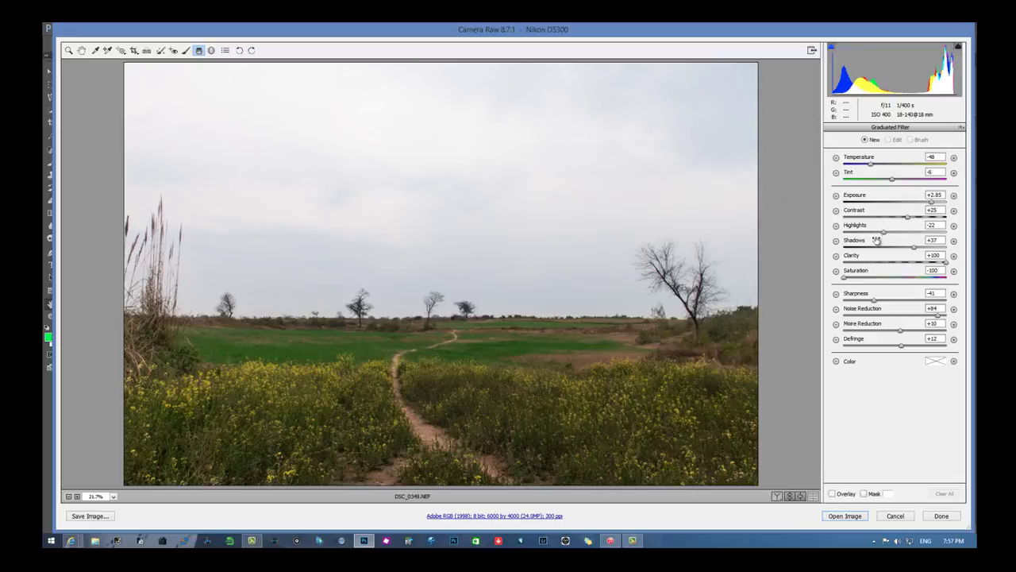
left_click(83, 50)
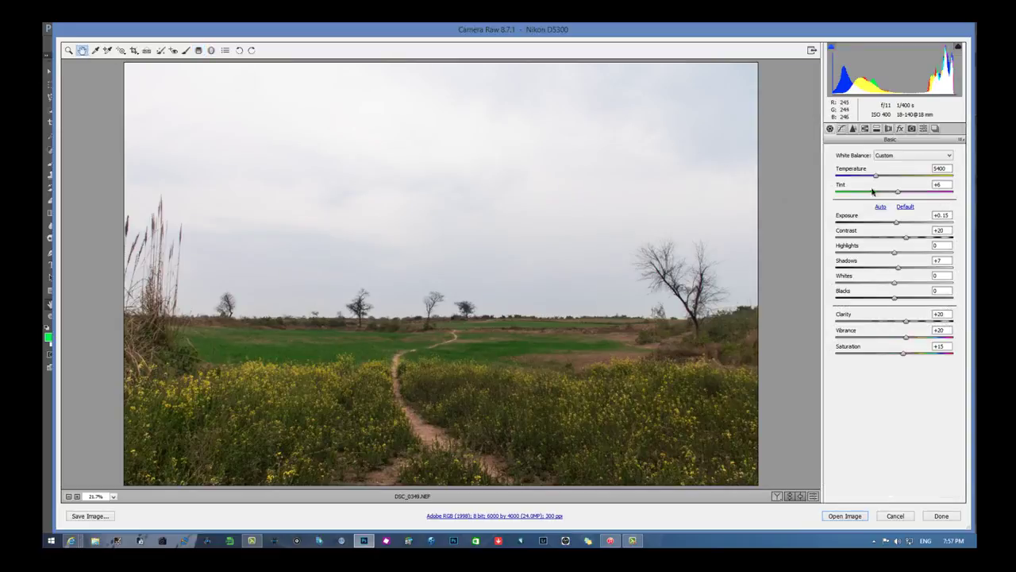
Step: Set Contrast to +24, Clarity to +26, Vibrance to +21 and Exposure to +0.15 in the basic adjustments
left_click_drag(896, 223, 913, 239)
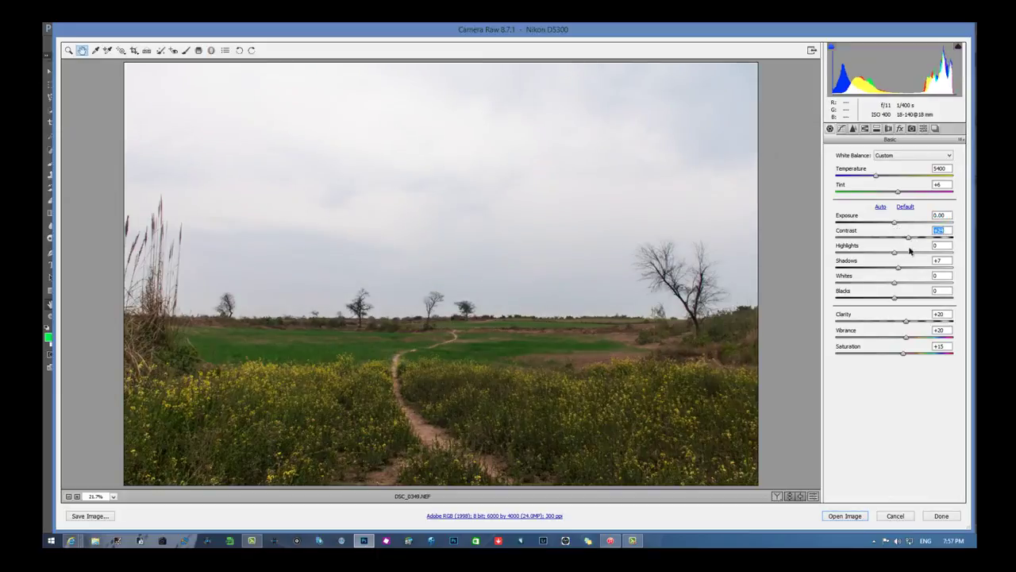
left_click_drag(906, 322, 910, 340)
left_click_drag(895, 223, 899, 222)
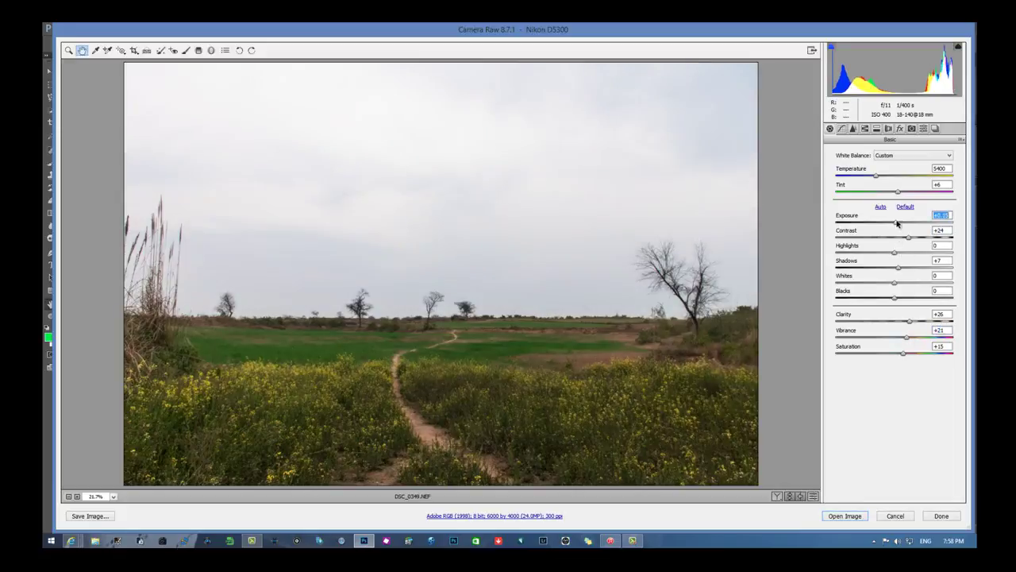
Step: Open the adjusted raw photo as a Photoshop document and fit it to the screen
left_click(857, 516)
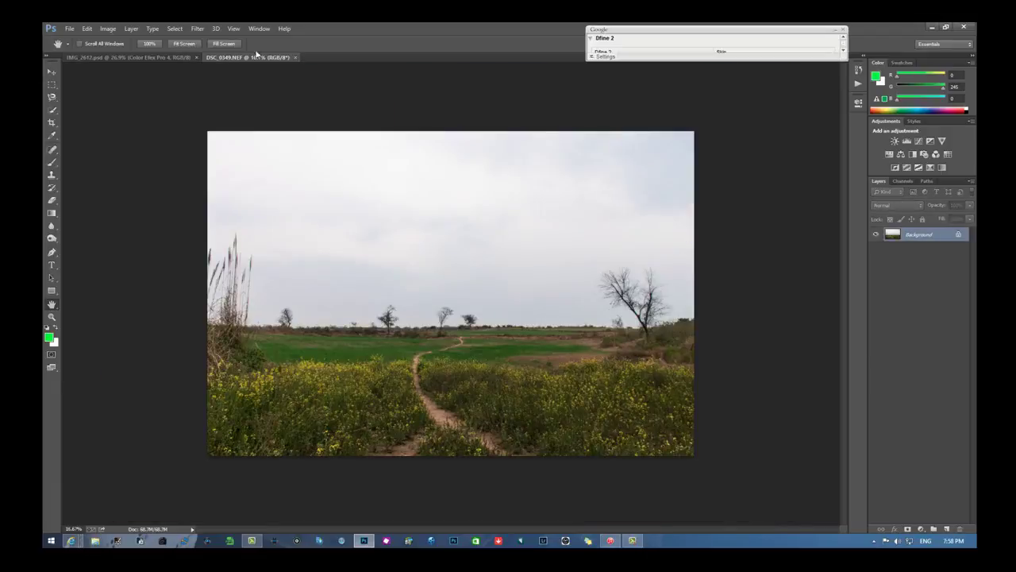
left_click(185, 45)
left_click(187, 49)
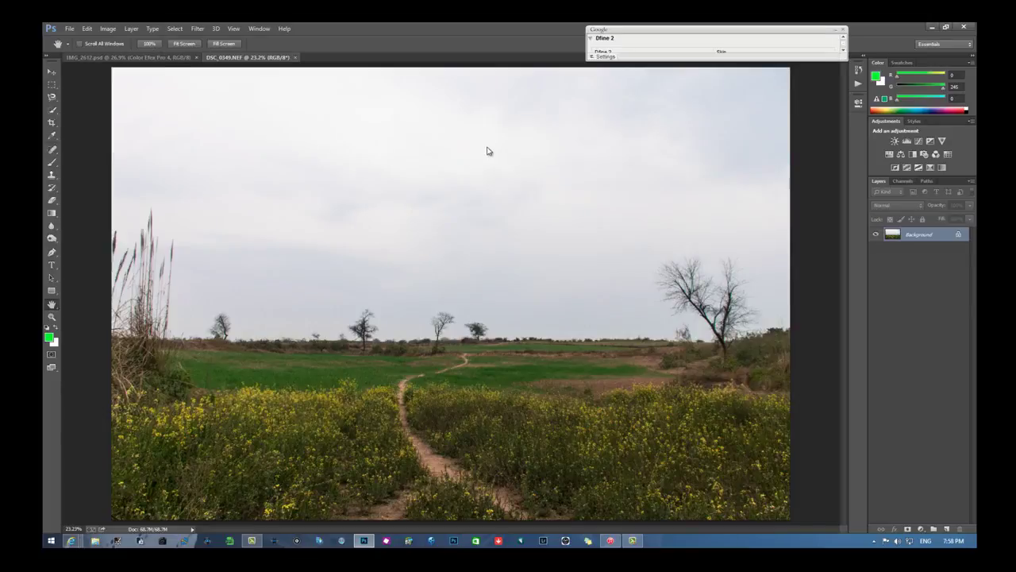
Step: Float IMG_2612.psd out of the way and copy its Color Efex Pro 4 sky layer into DSC_0349.NEF, accepting the color profile conversion
left_click_drag(490, 151, 975, 64)
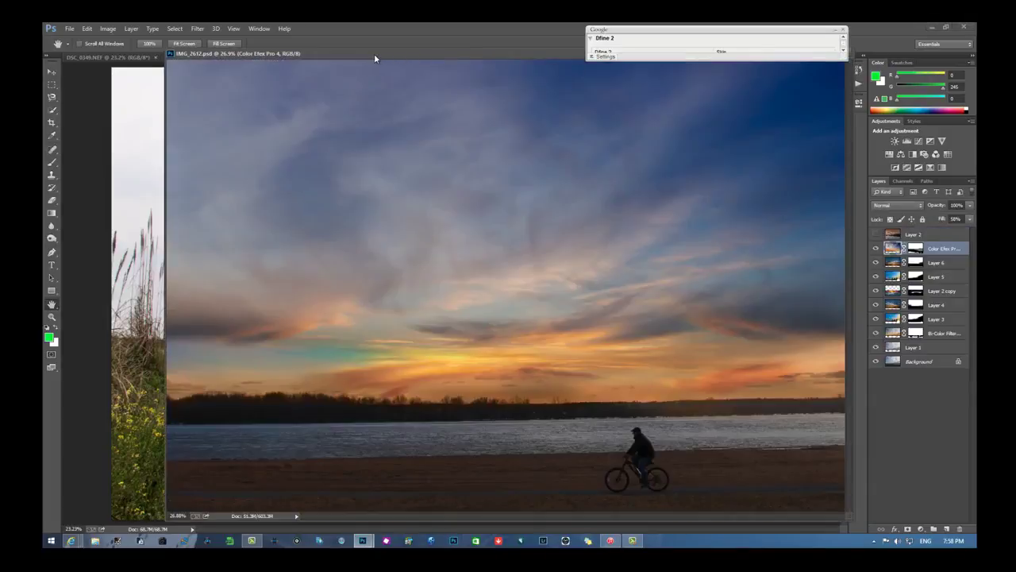
left_click_drag(455, 55, 976, 151)
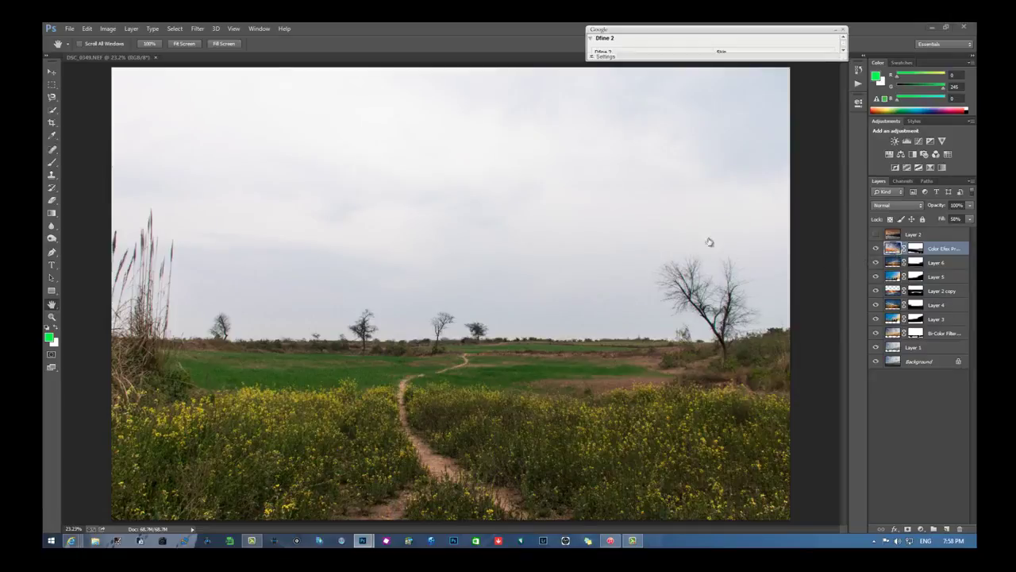
left_click_drag(510, 202, 146, 152)
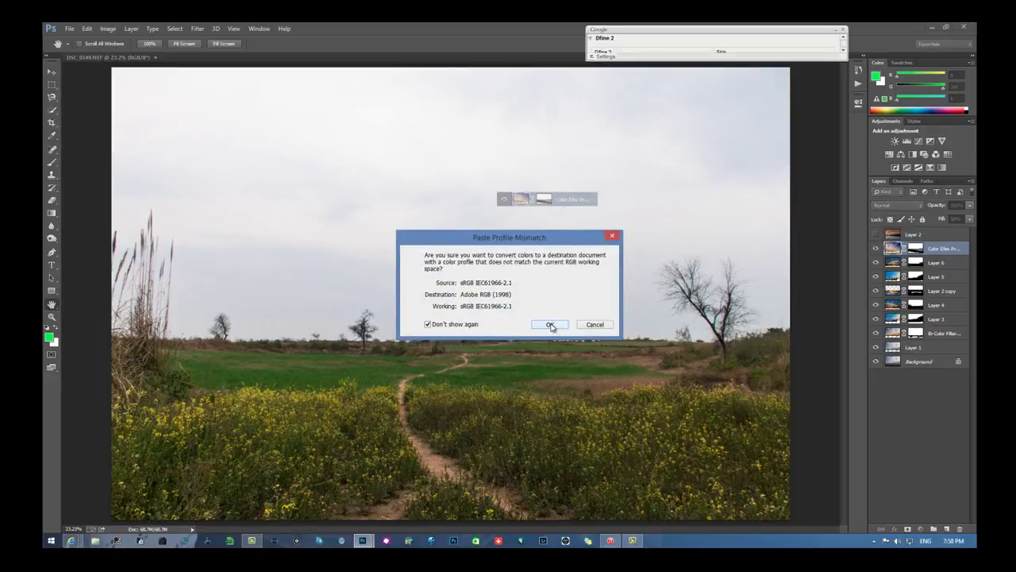
left_click(551, 326)
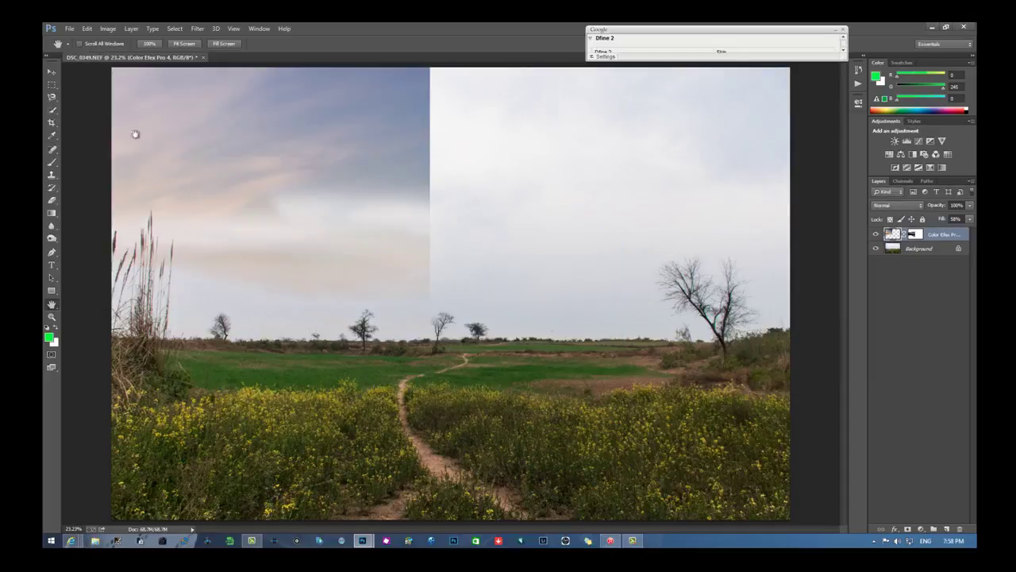
Step: Align the sky layer with the photo's left edge and stretch it to 115.74% width and about 117% height
left_click(51, 71)
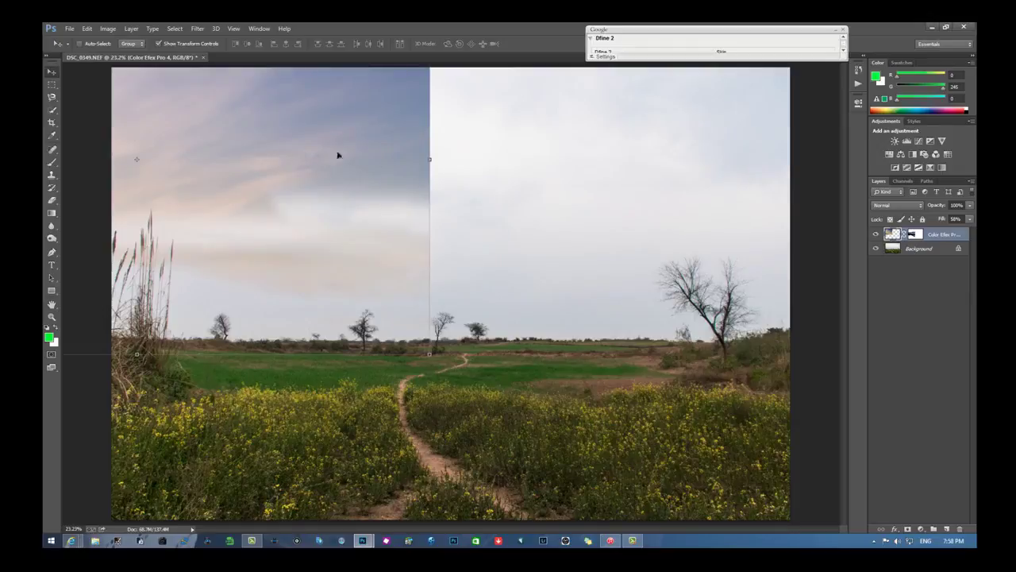
left_click_drag(426, 176, 556, 202)
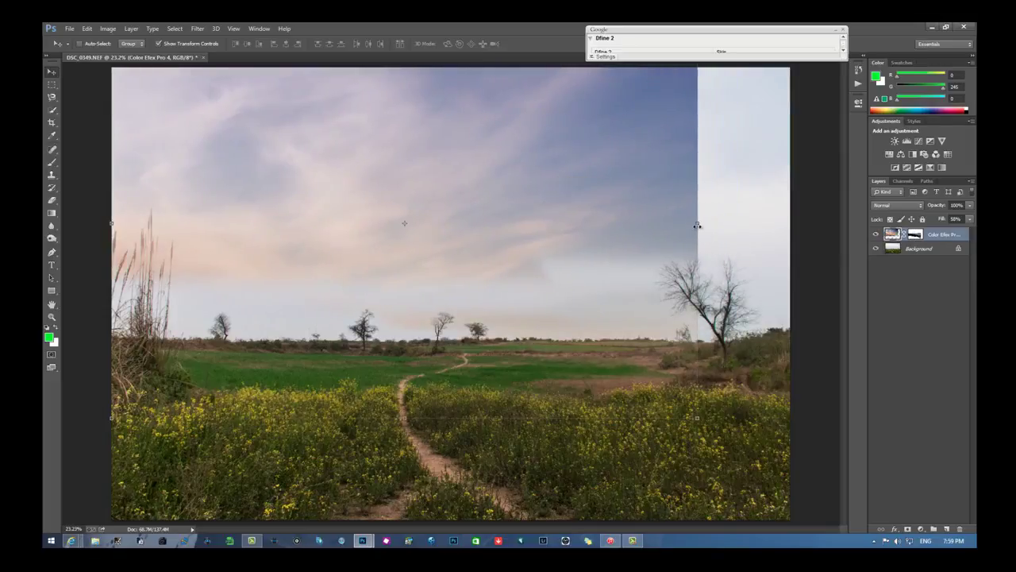
left_click_drag(710, 227, 790, 224)
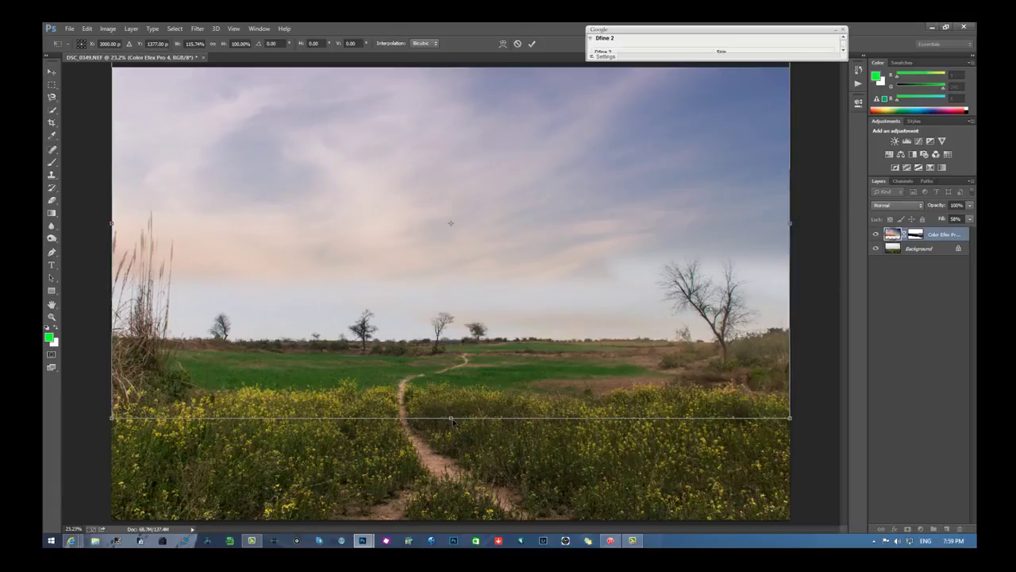
left_click_drag(450, 431, 448, 485)
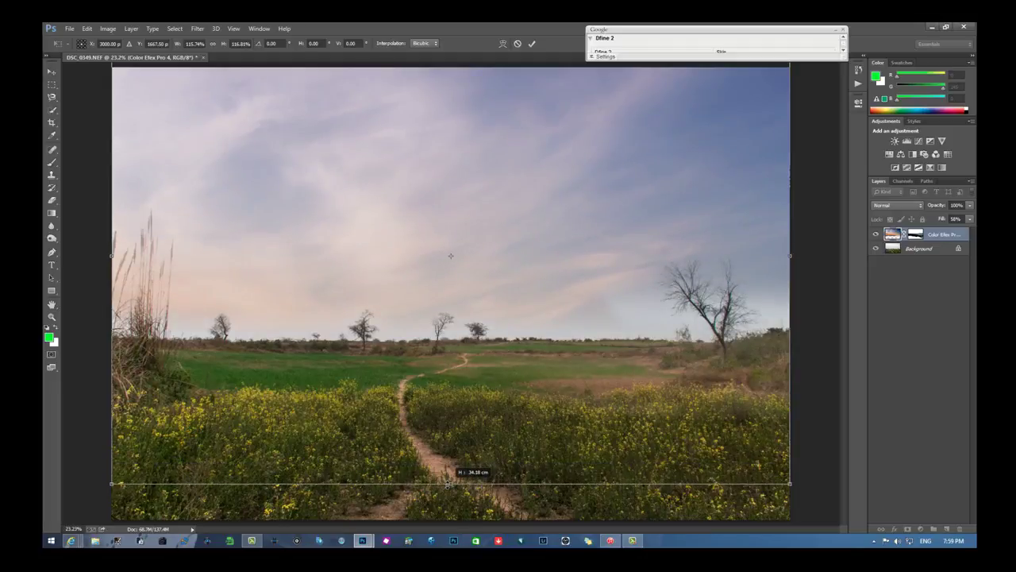
left_click_drag(449, 482, 449, 483)
key("Return")
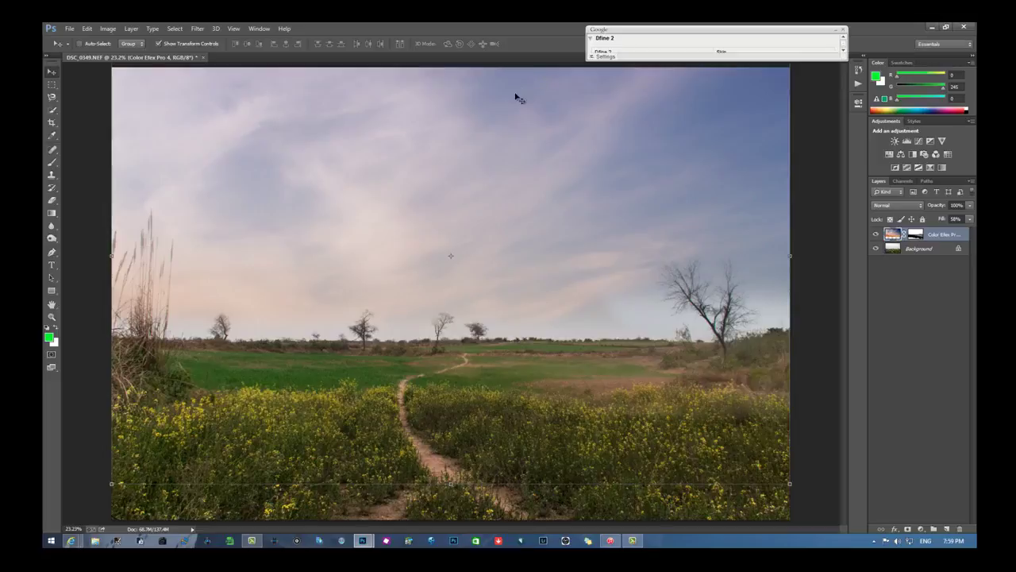
Step: Compare the photo with and without the sky layer, and set that layer's Fill to 66%
left_click(52, 304)
left_click(877, 234)
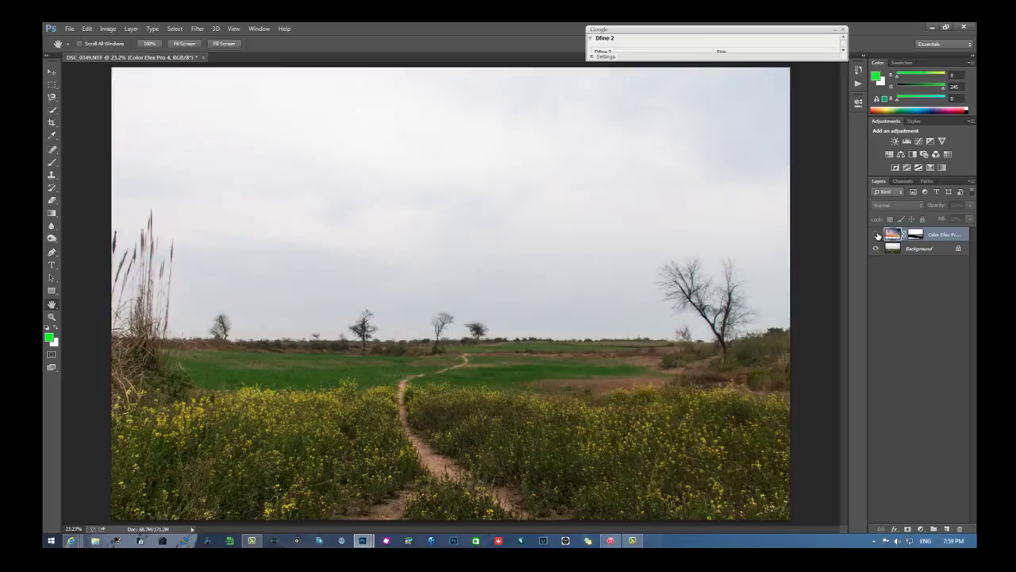
left_click(877, 234)
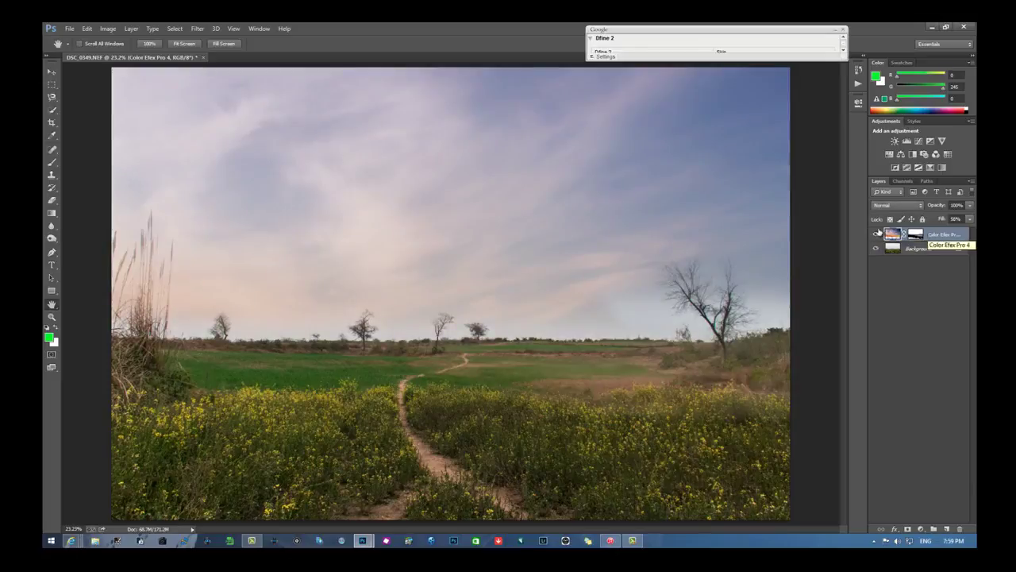
left_click(969, 220)
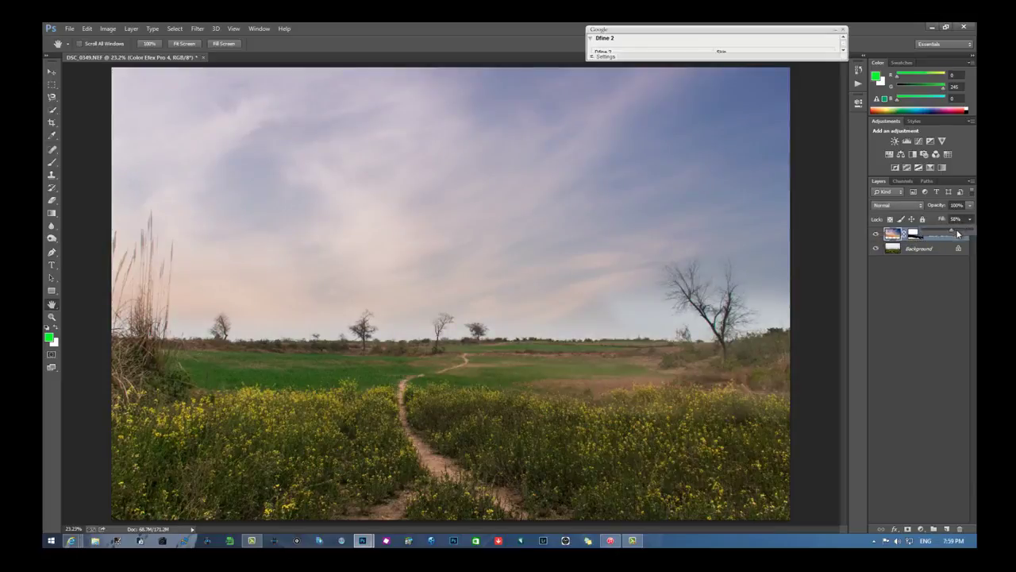
left_click_drag(957, 232, 960, 232)
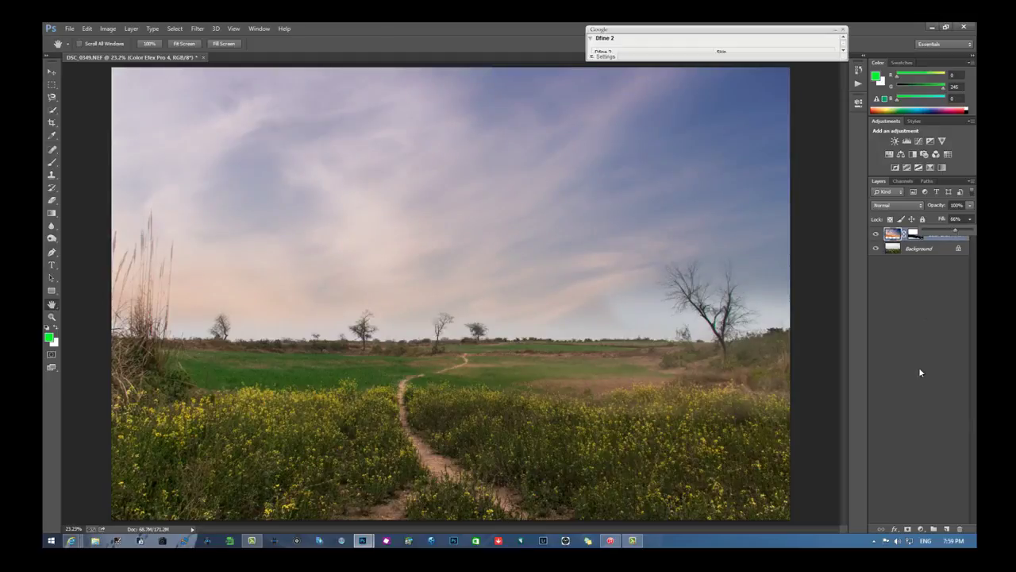
Step: Add a Vibrance adjustment layer above the sky layer with Saturation +12 and Vibrance raised beyond +14
left_click(921, 529)
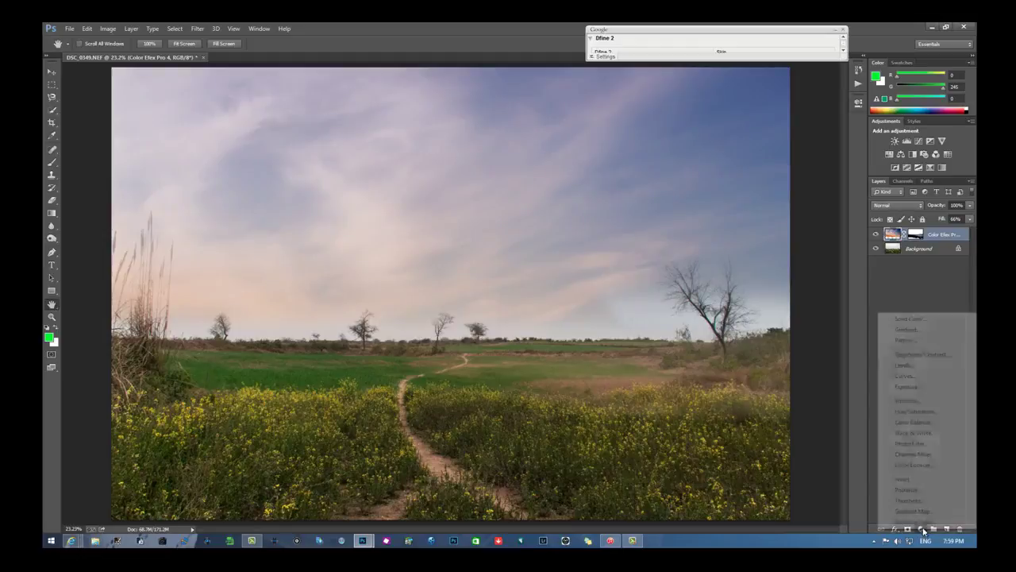
left_click(914, 405)
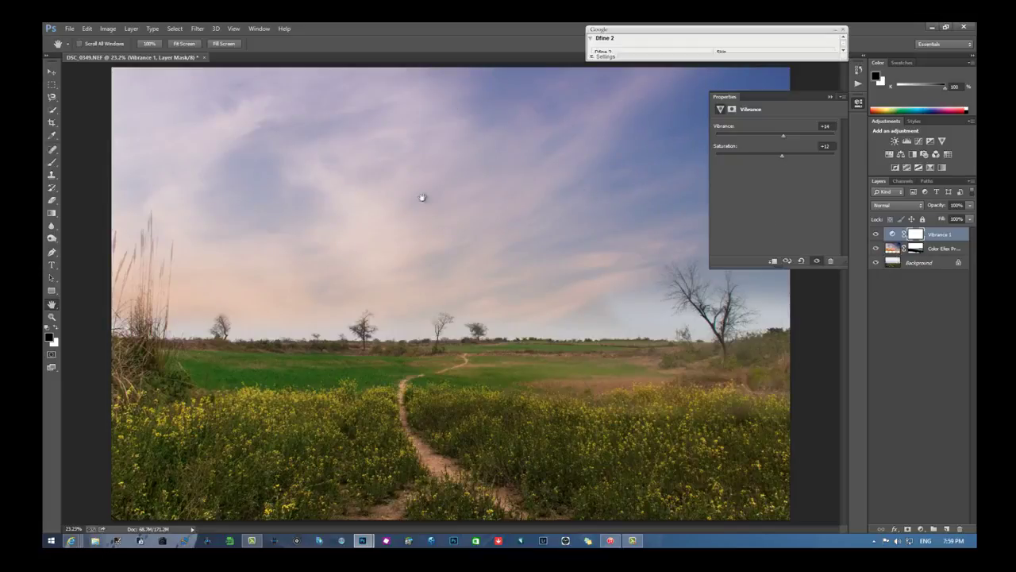
left_click(801, 138)
left_click(830, 97)
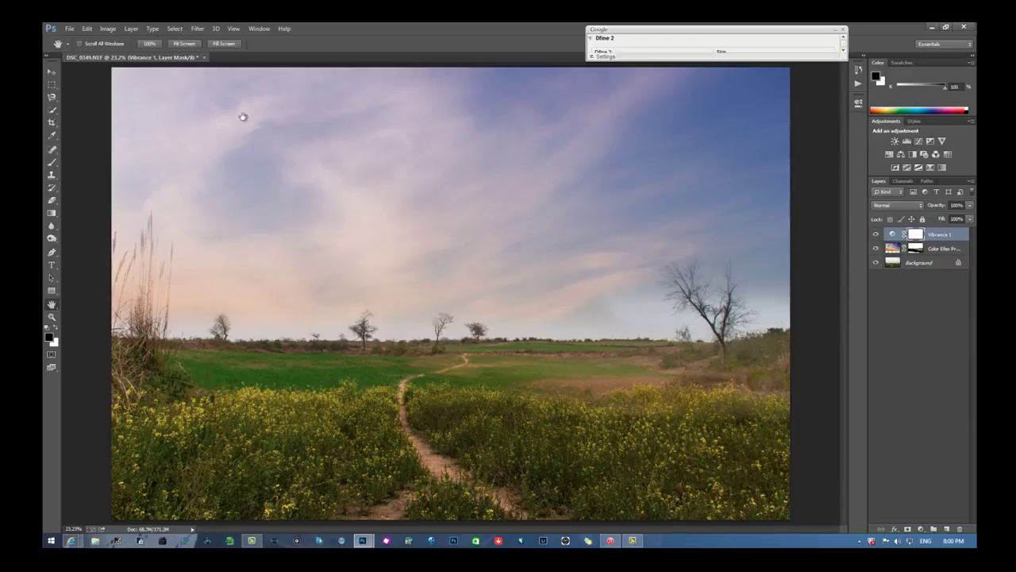
Step: Save a copy as DSC_0349.jpg in Downloads, in JPEG format at Maximum quality 12 with the Baseline ("Standard") option
left_click(70, 29)
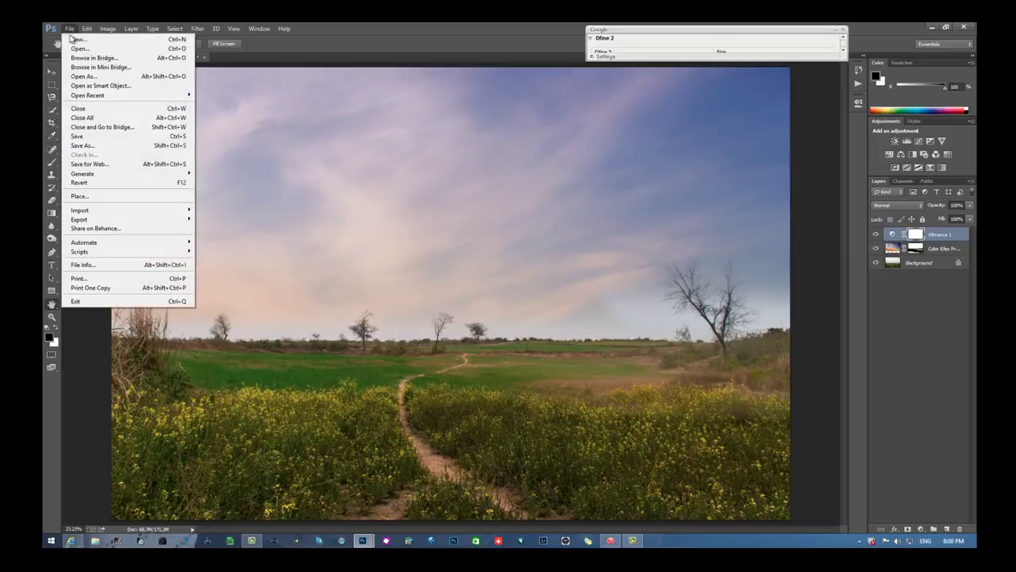
left_click(101, 147)
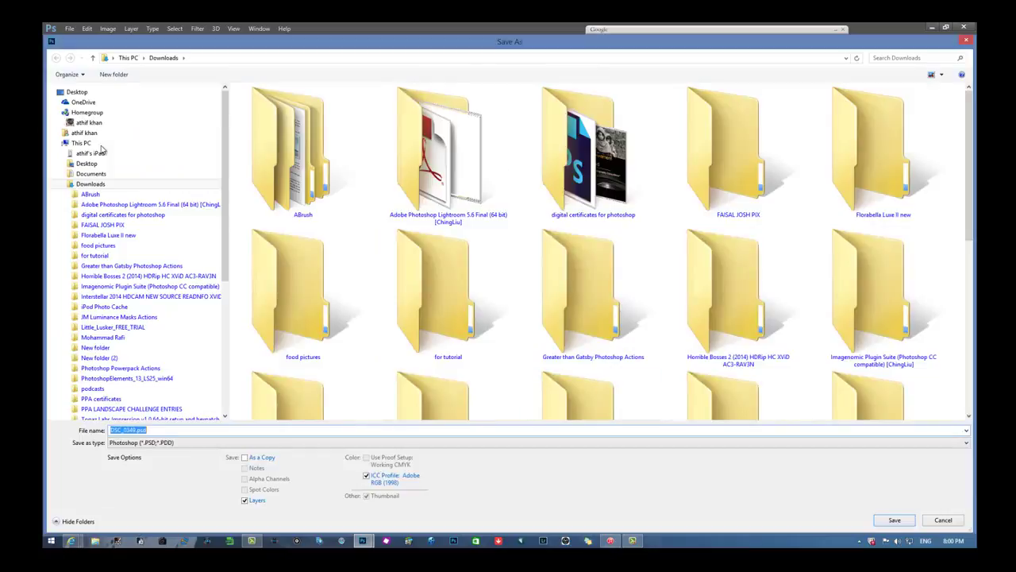
key("alt+t")
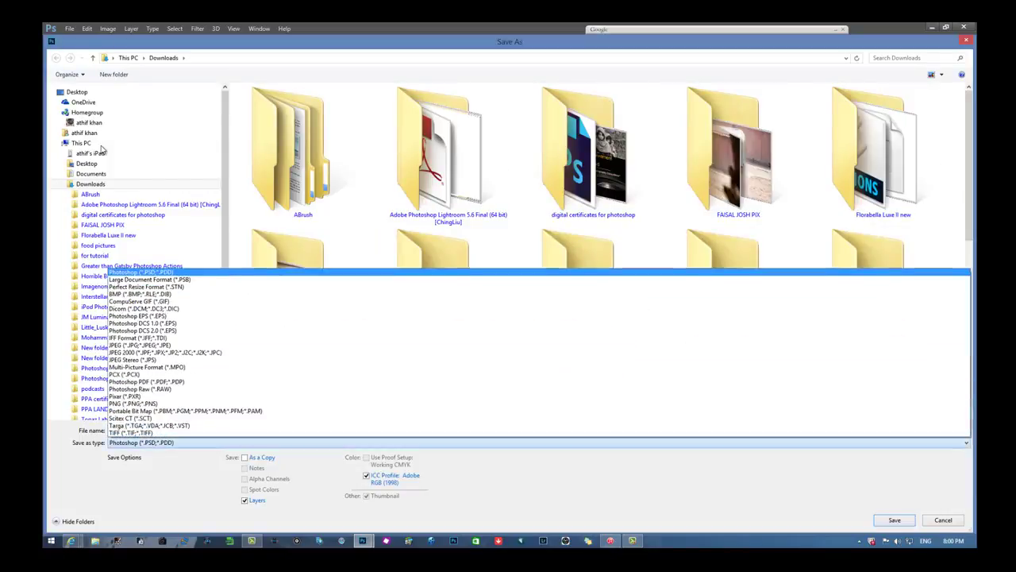
key("Down")
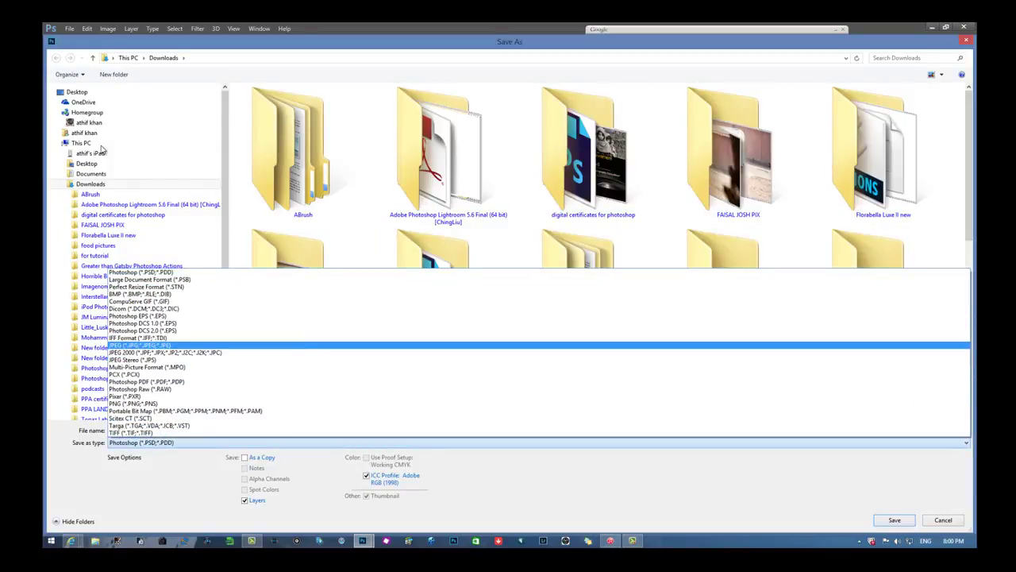
key("Return")
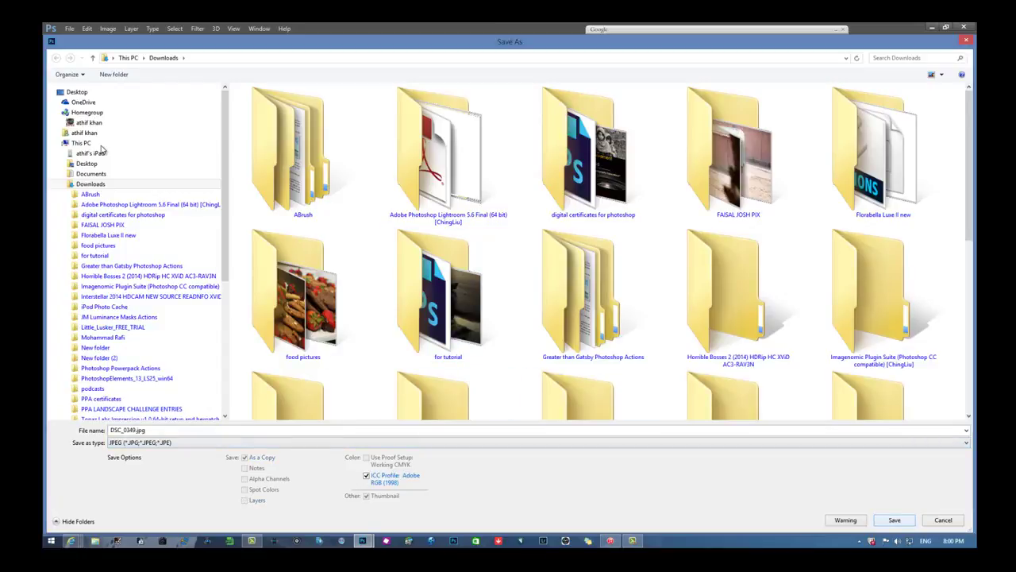
key("Return")
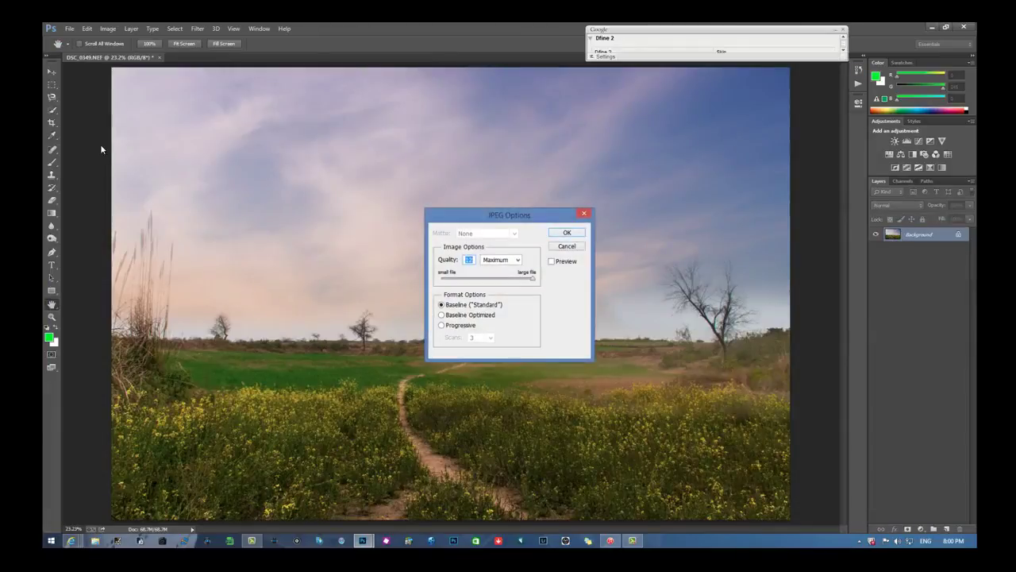
key("Return")
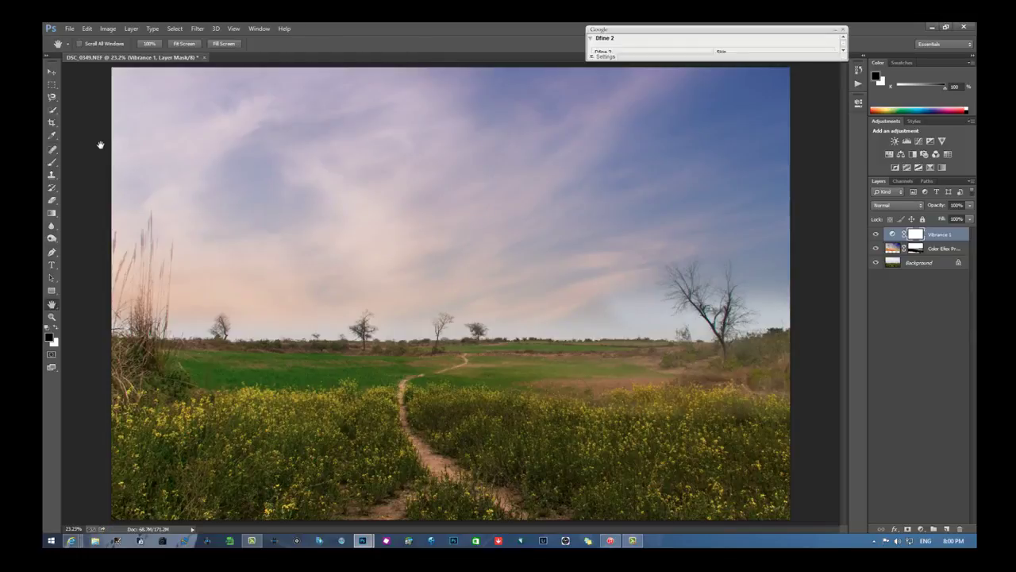
Step: Compare the edited photo with its original background, and close DSC_0349.NEF without saving changes
key("ctrl+")
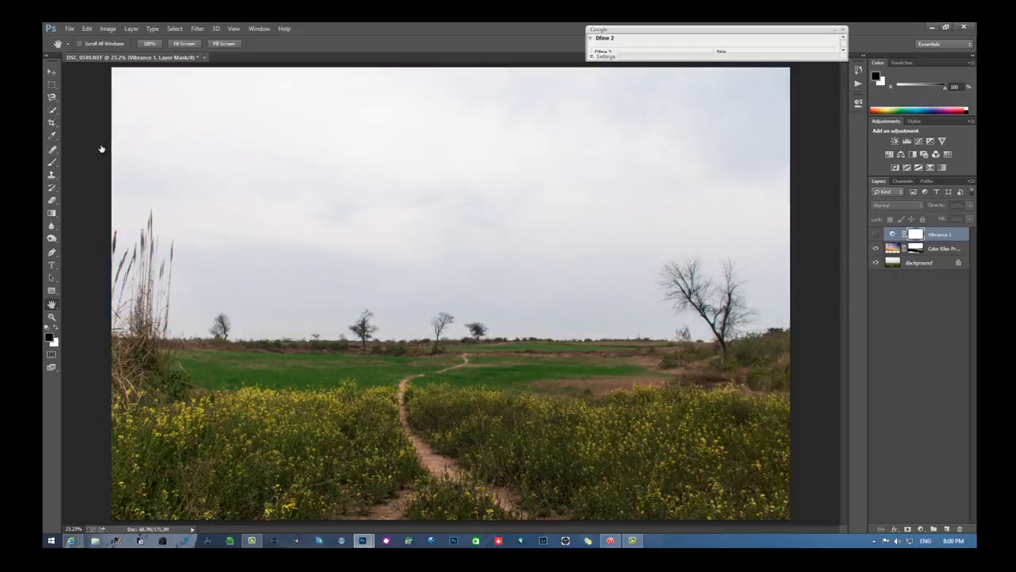
key("ctrl+comma")
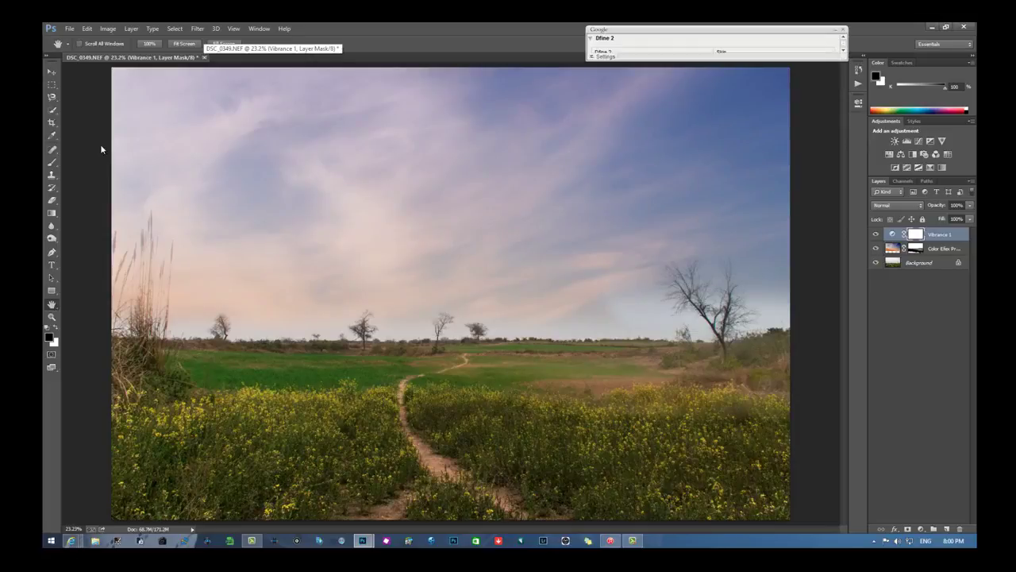
key("ctrl+w")
key("Tab")
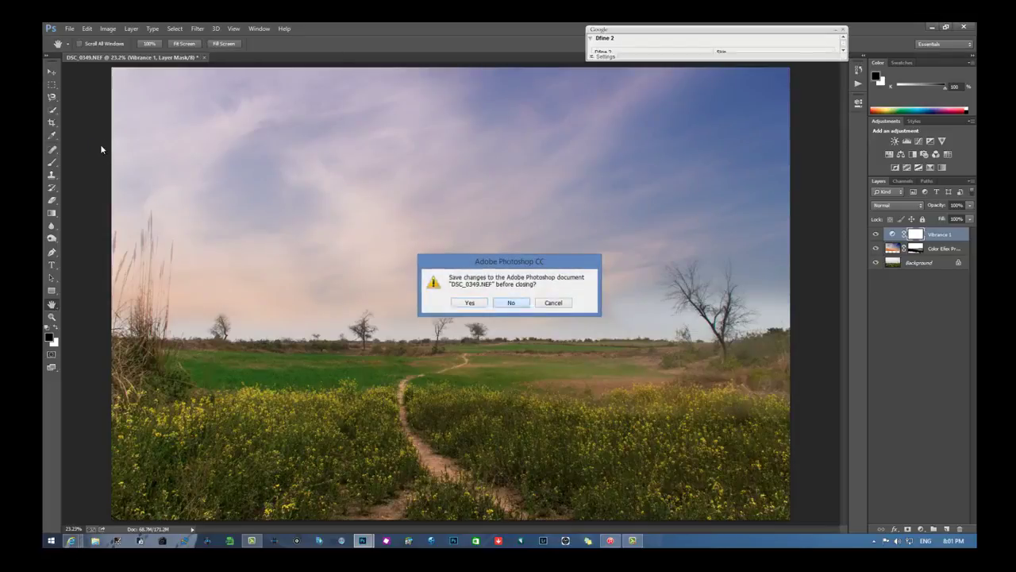
key("Return")
Step: Open the exported DSC_0349.jpg from the Downloads folder and fit it to the window
key("alt+f")
key("Down")
key("Down")
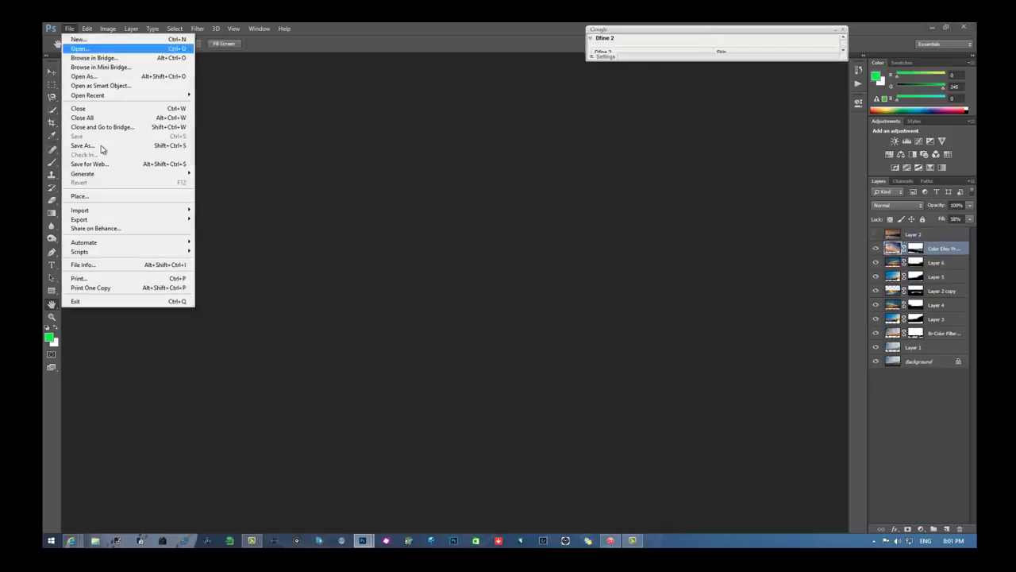
key("Return")
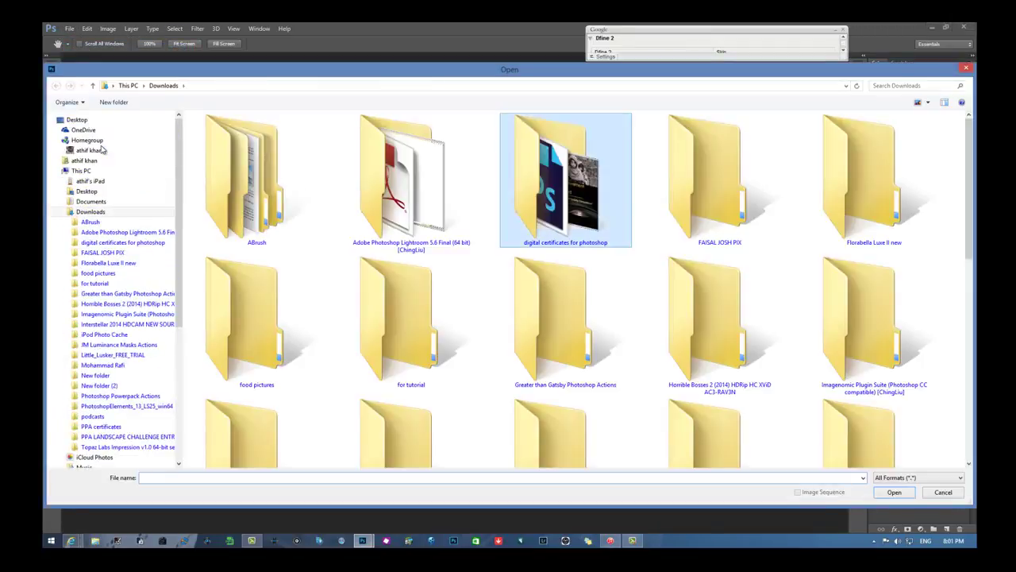
key("Down")
key("Down")
key("Down")
key("Down")
key("Down")
key("Up")
key("Right")
key("Right")
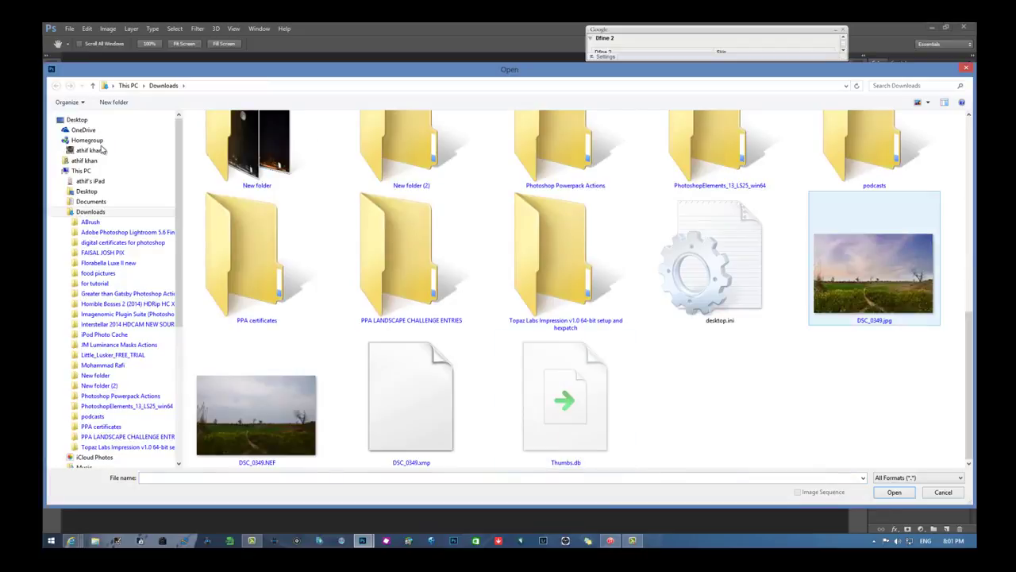
key("Return")
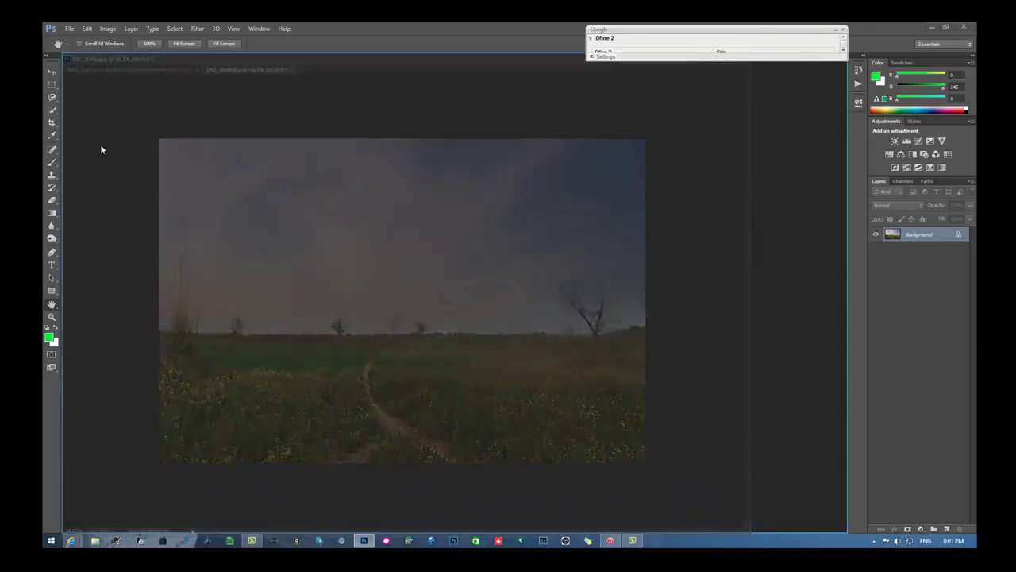
key("ctrl+0")
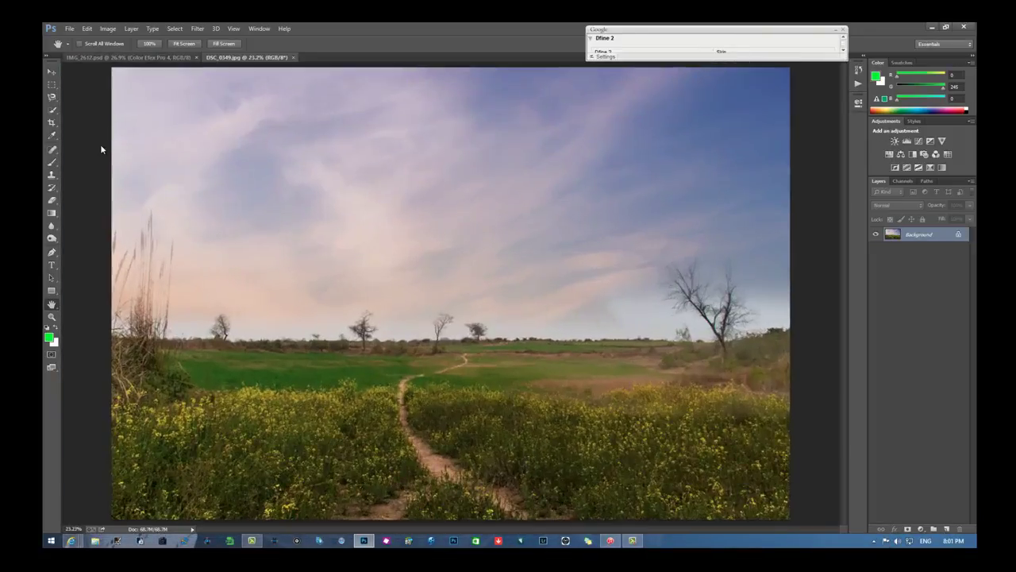
Step: Switch to IMG_2612.psd, float it in its own window and move that window aside to uncover DSC_0349.jpg
key("ctrl+Tab")
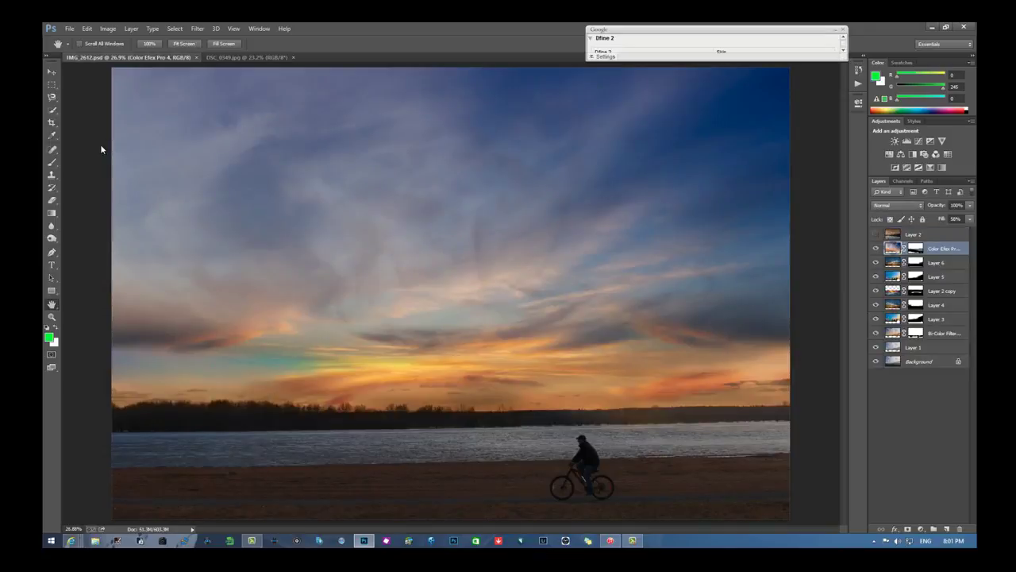
key("ctrl+w")
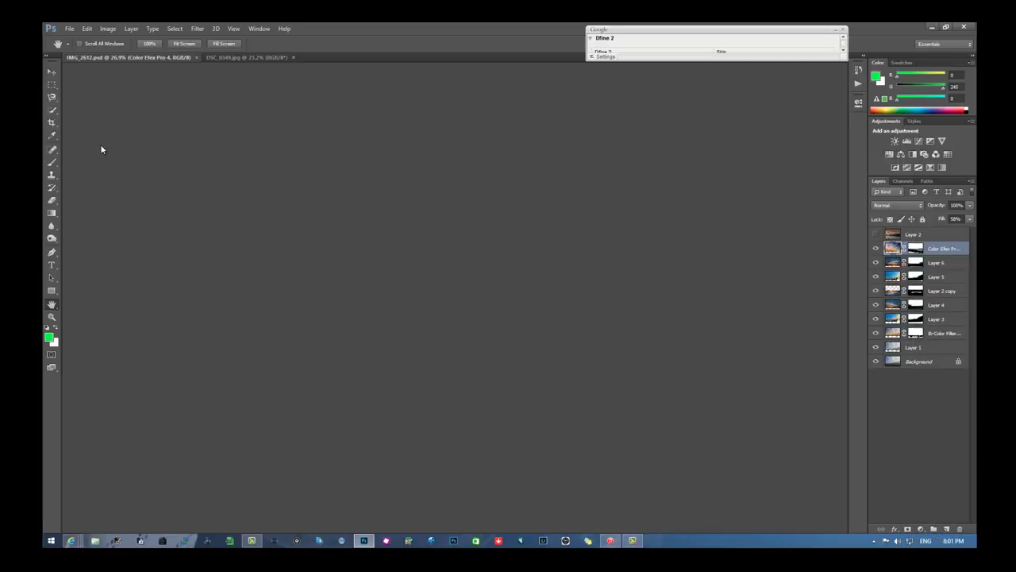
key("ctrl+Tab")
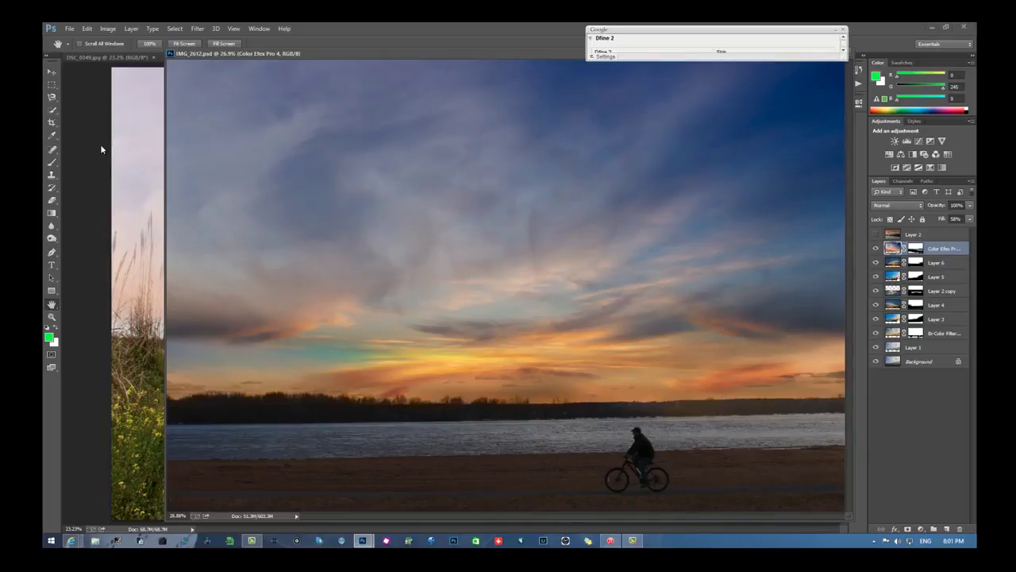
left_click_drag(382, 54, 1015, 125)
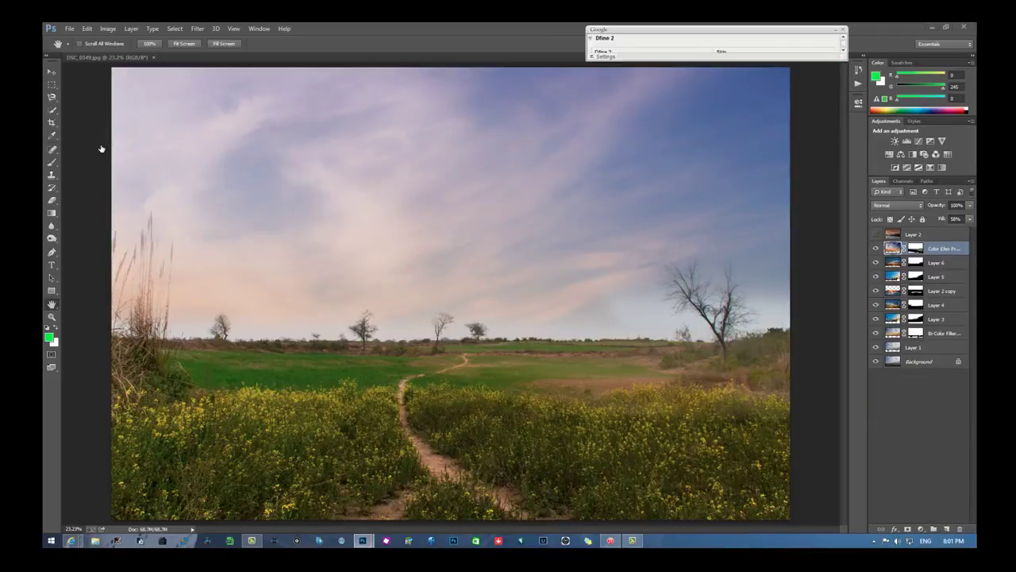
Step: Try the masked Layer 6 sky from IMG_2612.psd over the photo, stretched to 115.74% width and moved upward, and discard it
key("alt+bracketleft")
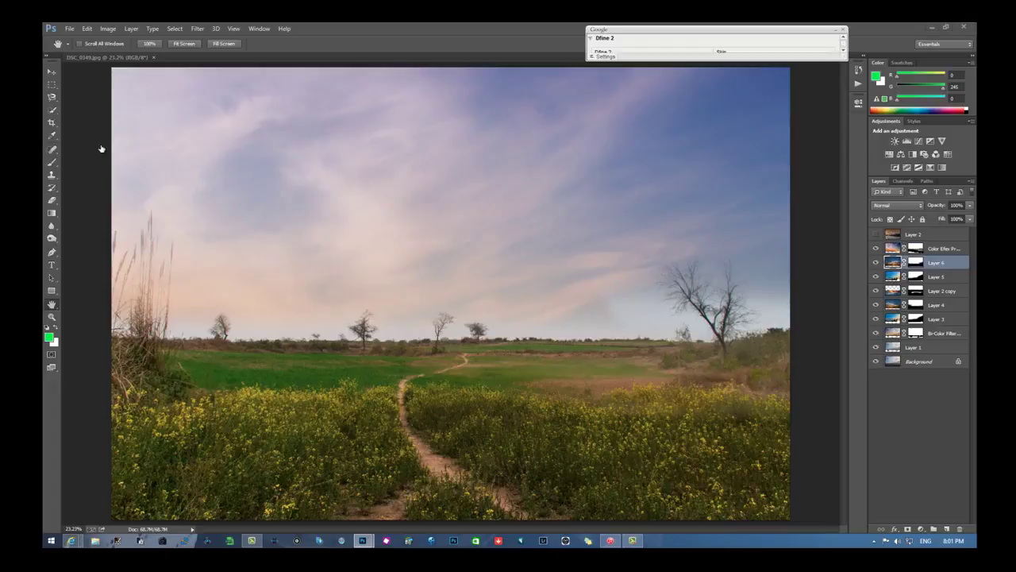
left_click_drag(937, 262, 502, 207)
key("v")
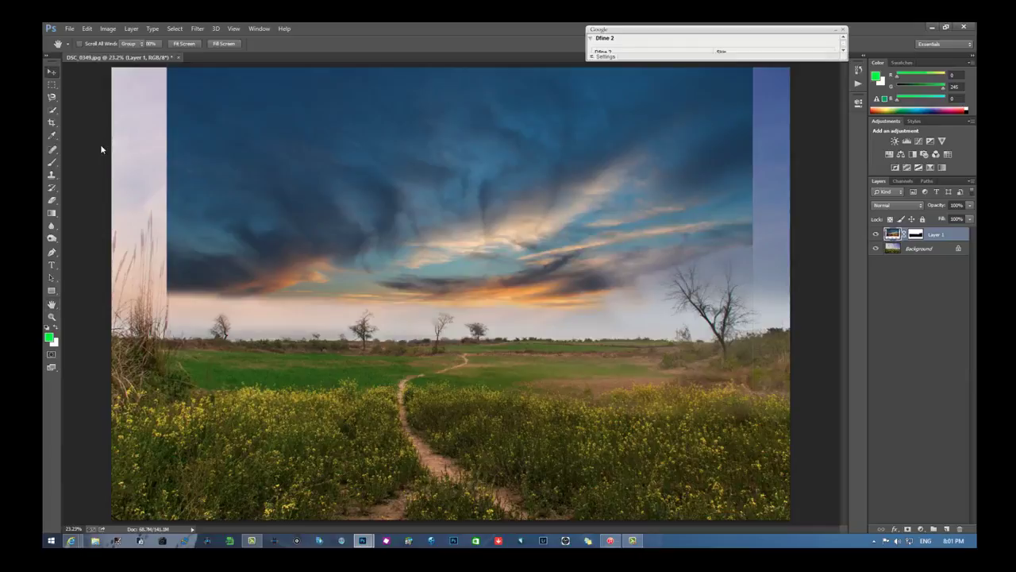
left_click_drag(435, 177, 386, 214)
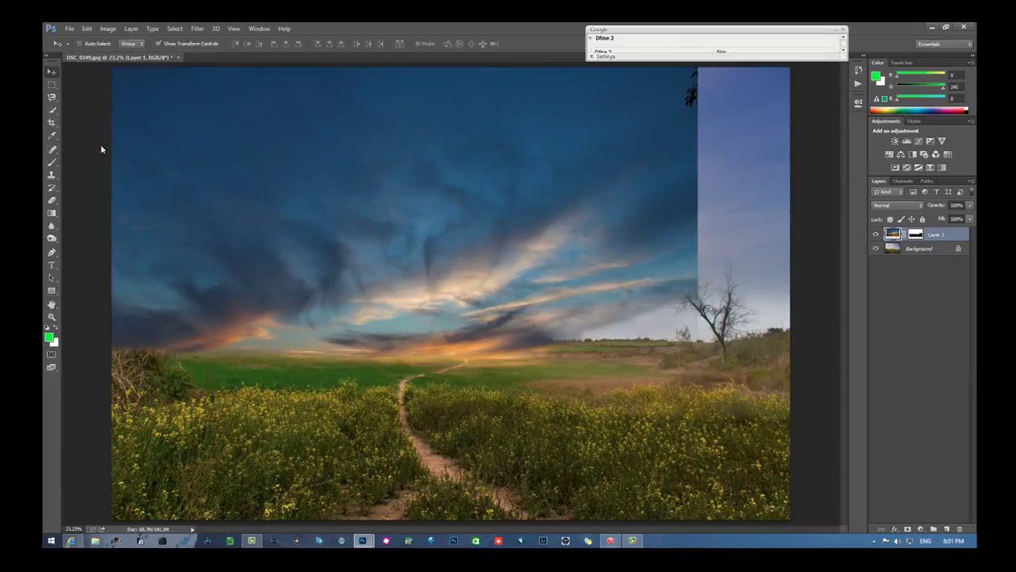
left_click_drag(697, 262, 790, 263)
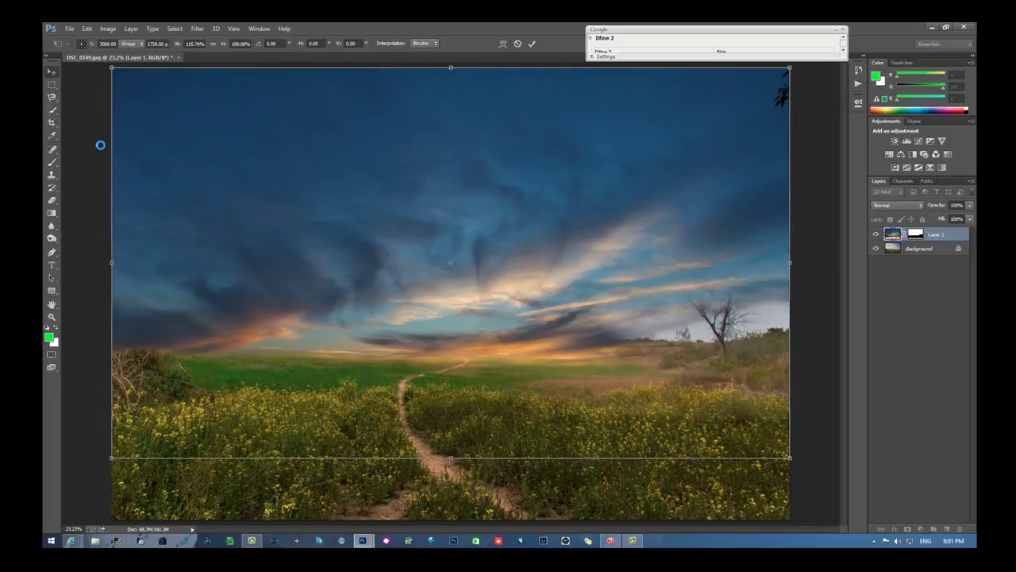
left_click_drag(556, 243, 563, 163)
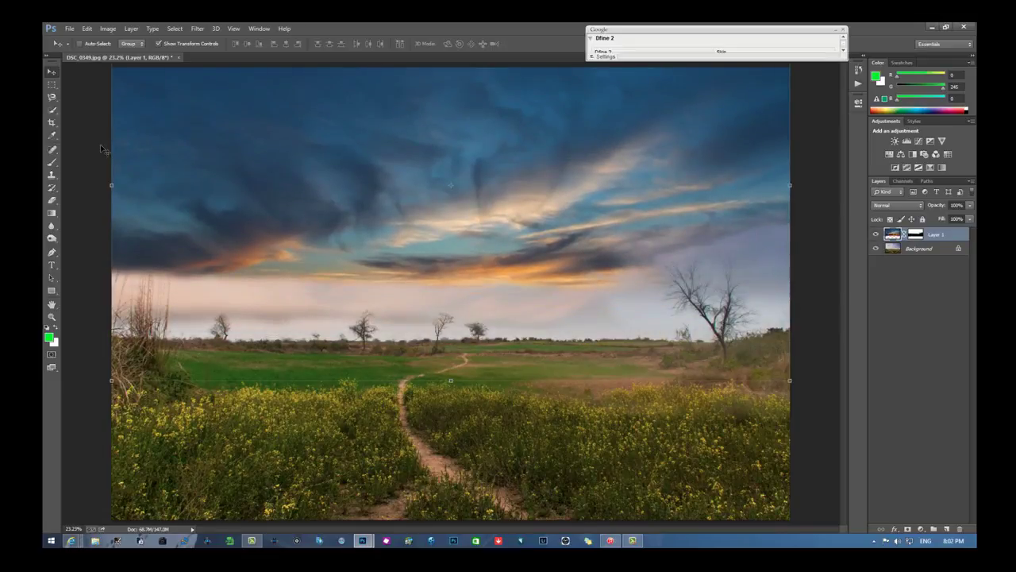
key("ctrl+comma")
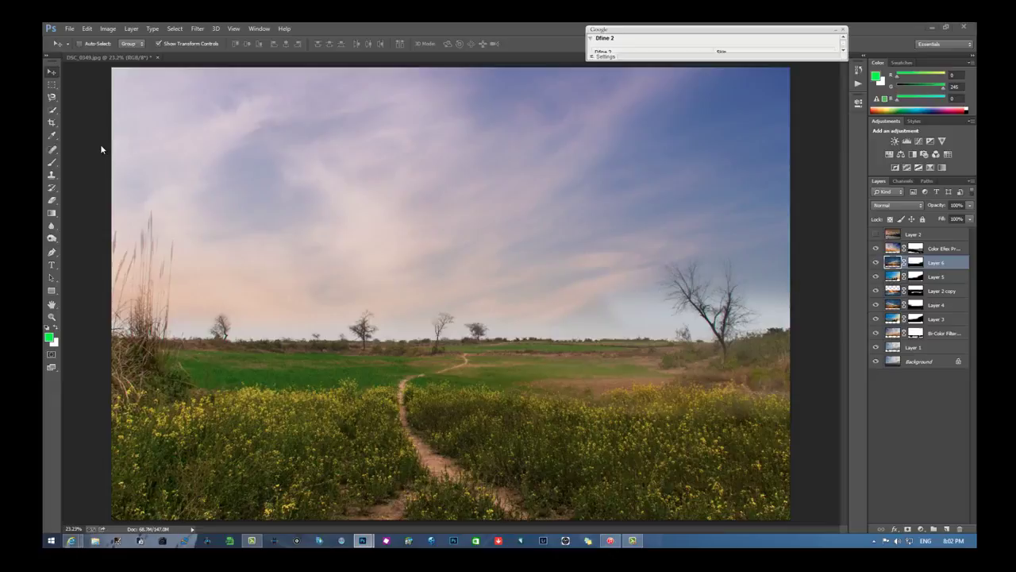
Step: Copy Layer 5 with its mask from IMG_2612.psd into DSC_0349.jpg
key("alt+bracketleft")
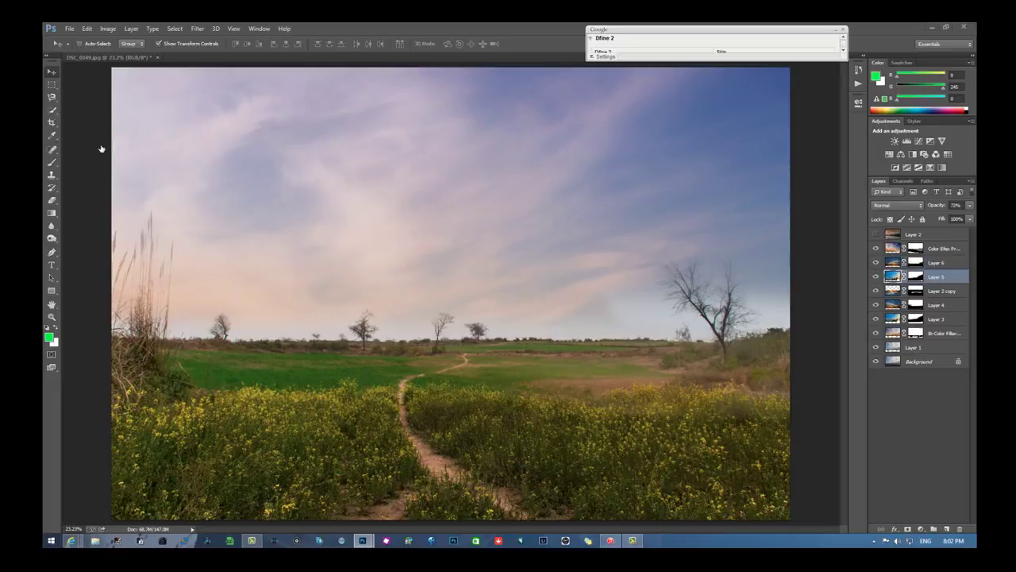
left_click_drag(937, 277, 735, 240)
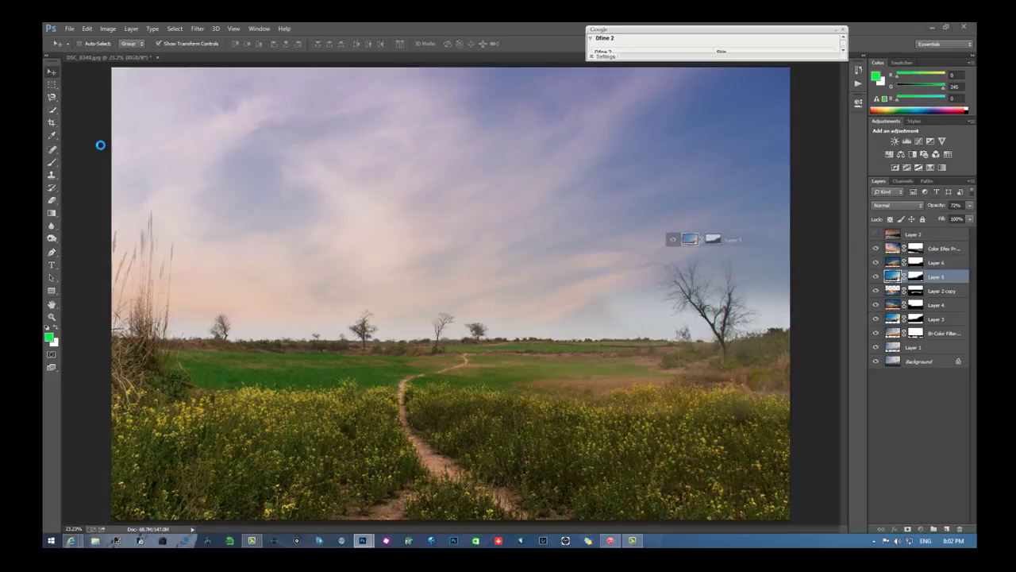
key("F12")
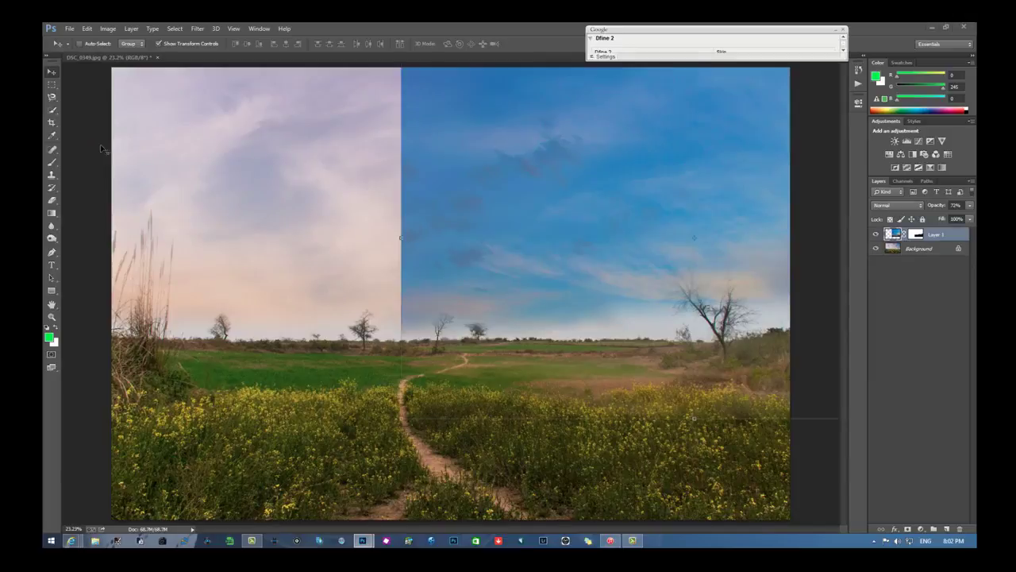
Step: Align the blue sky layer with the photo's left edge and stretch it horizontally to the right edge
left_click_drag(541, 226, 448, 201)
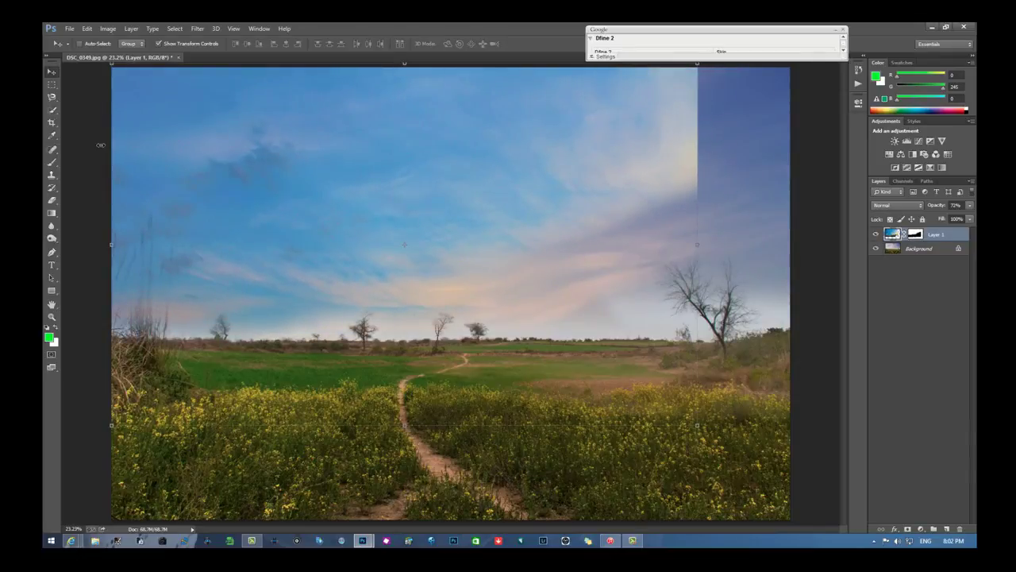
key("ctrl+t")
left_click_drag(698, 222, 790, 222)
key("Return")
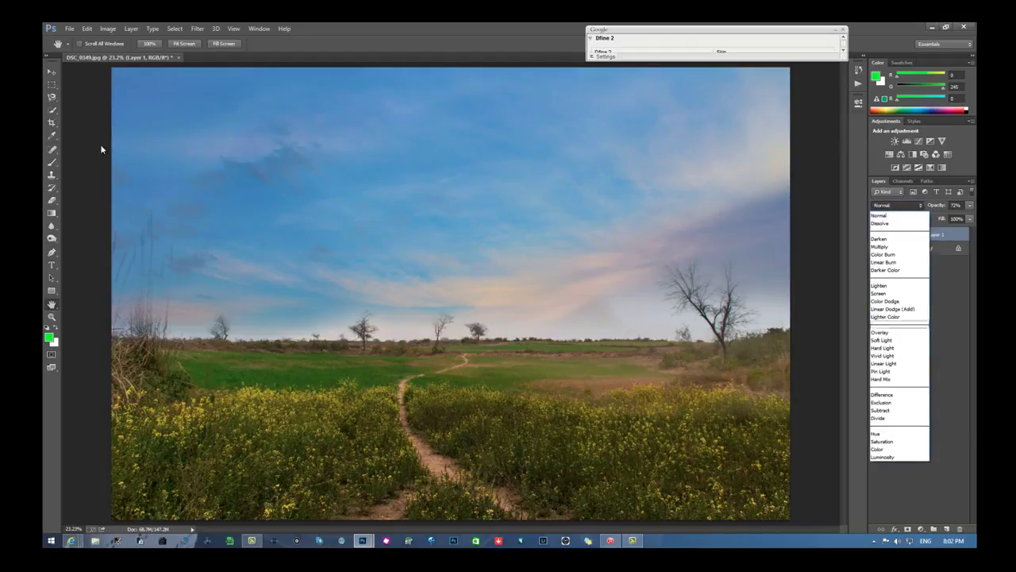
Step: Try the Overlay, Multiply and Darken blend modes on the blue sky layer
key("shift+alt+o")
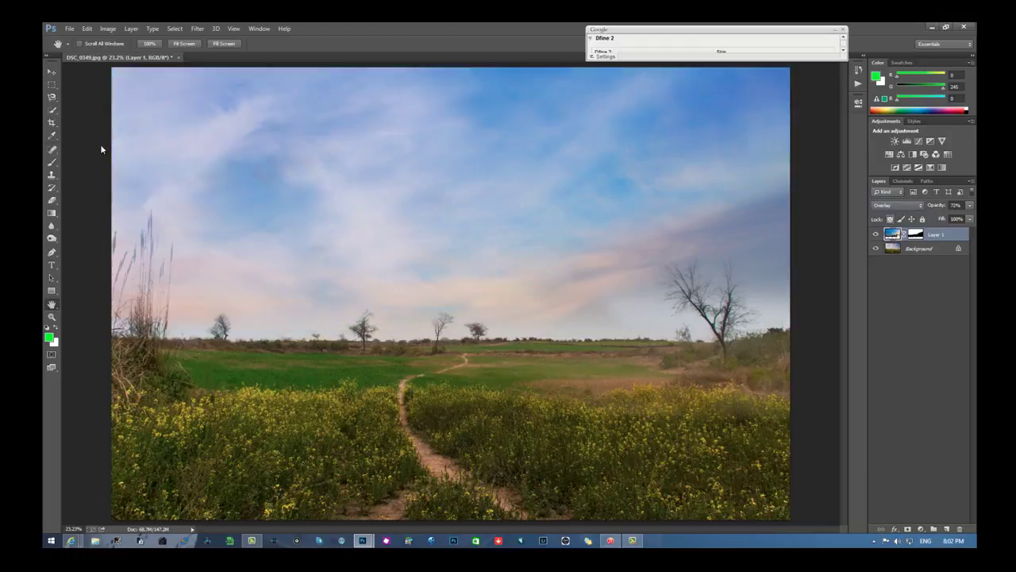
left_click(897, 205)
key("shift+alt+m")
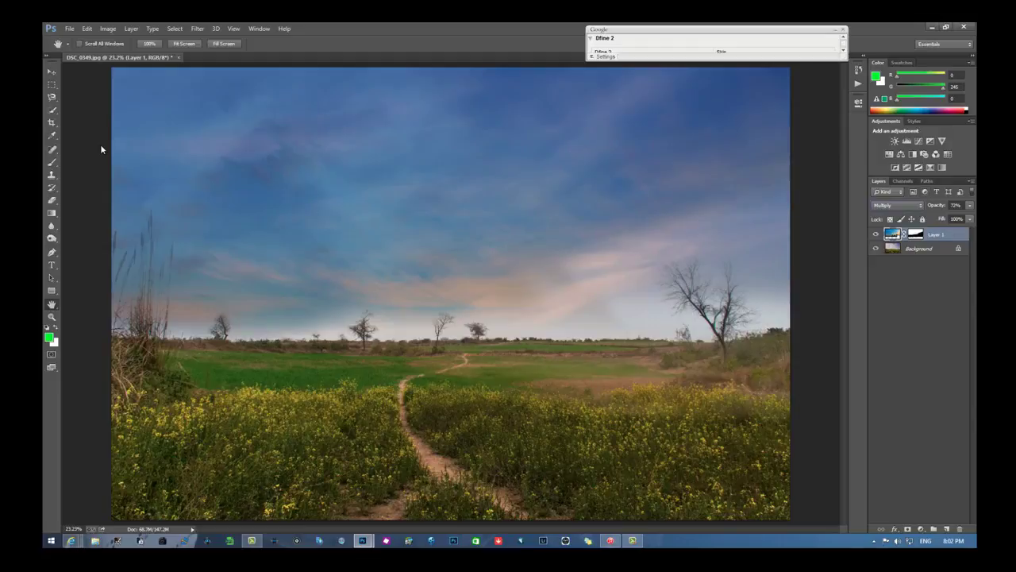
left_click(898, 205)
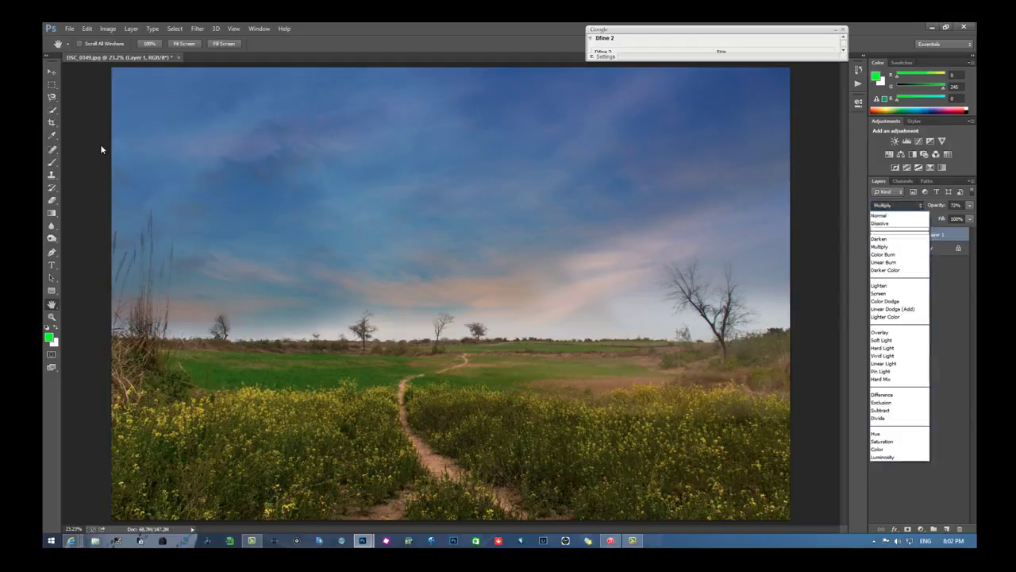
left_click(886, 238)
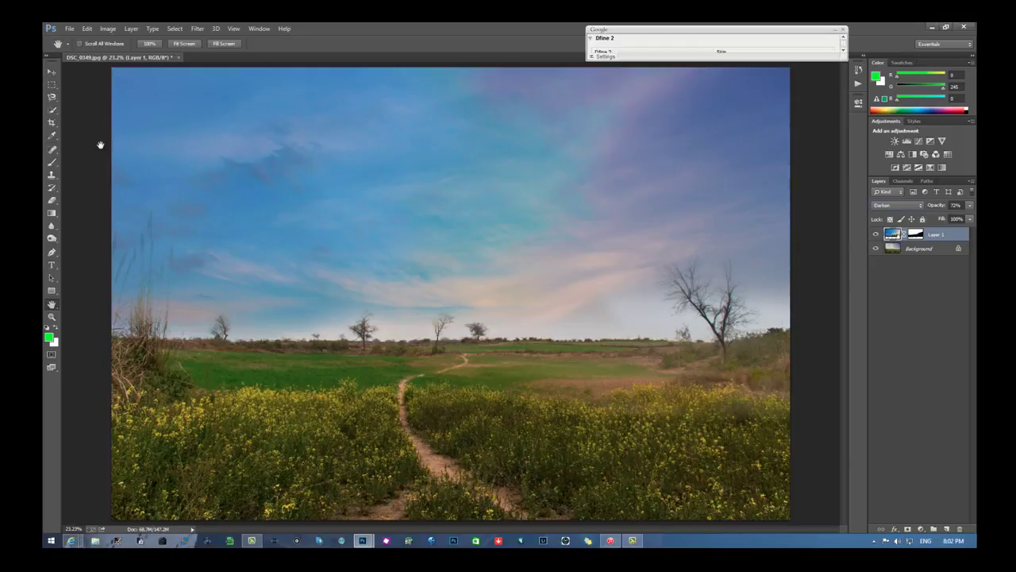
Step: Add a Vibrance adjustment layer above the sky layer and raise its Vibrance slightly
left_click(921, 529)
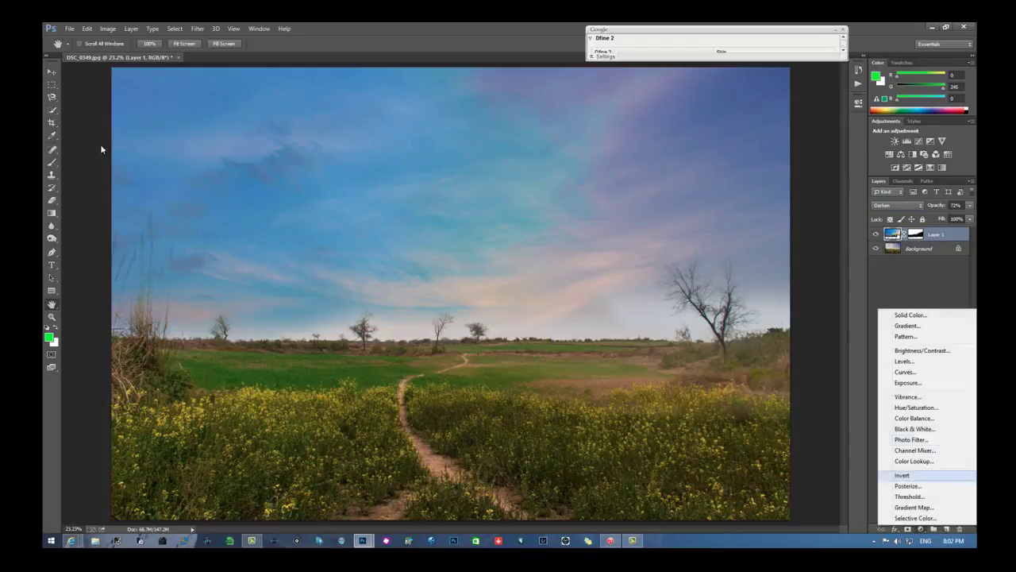
left_click(908, 396)
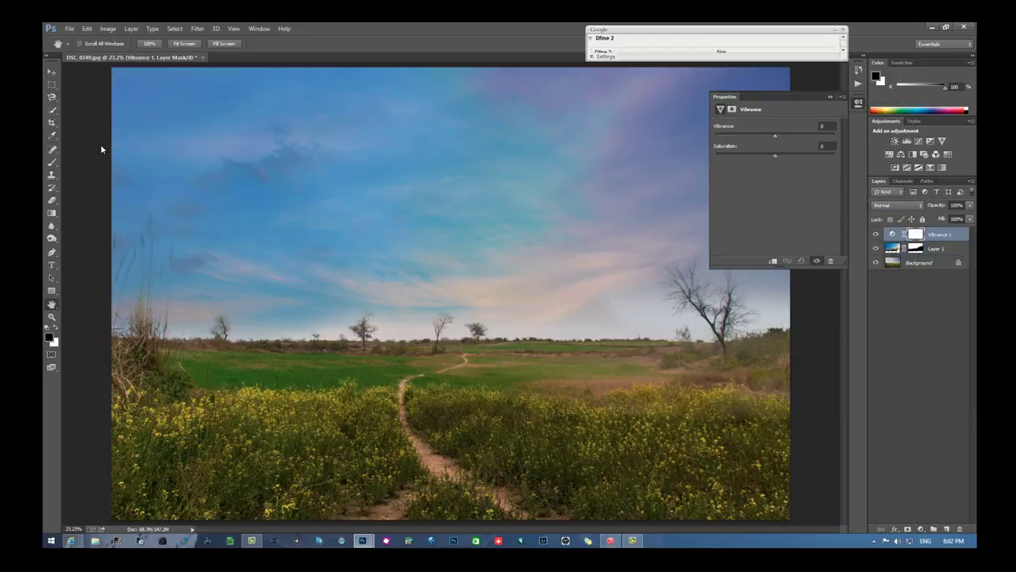
left_click_drag(775, 135, 784, 135)
left_click(101, 148)
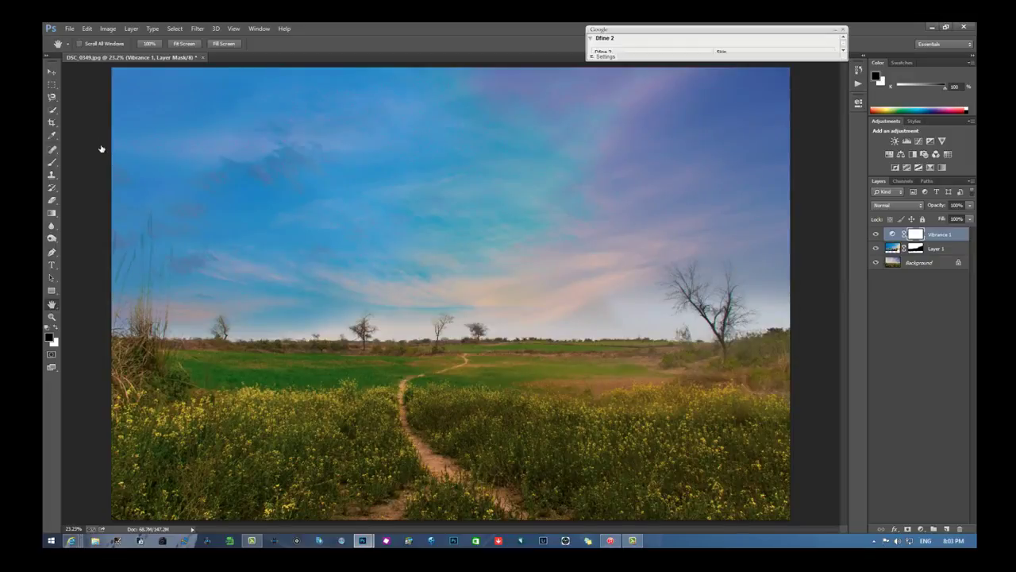
Step: Set the sky layer's blend mode to Soft Light, and compare the photo with the sky and Vibrance layers hidden and shown
key("alt+bracketleft")
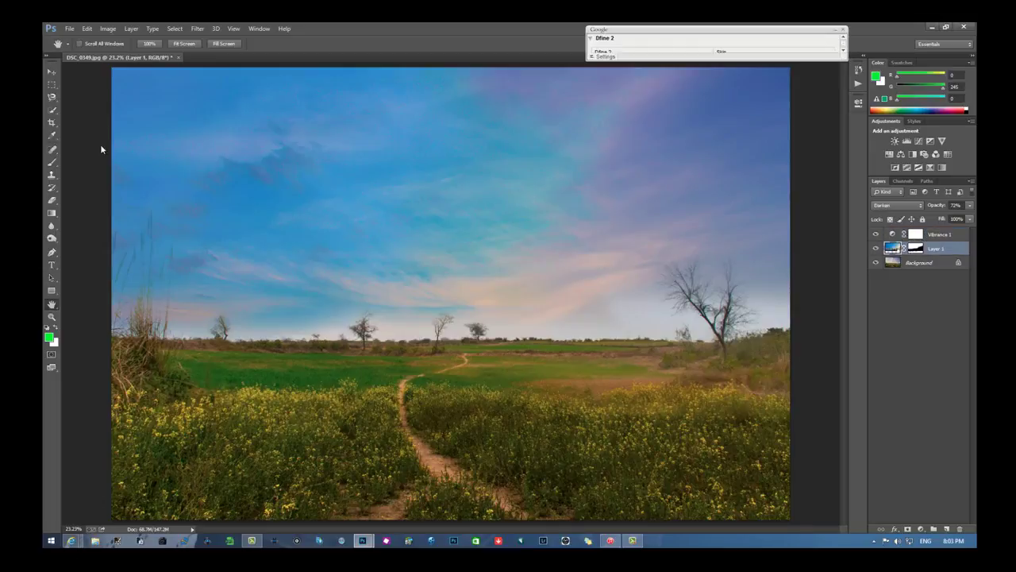
key("shift+alt+f")
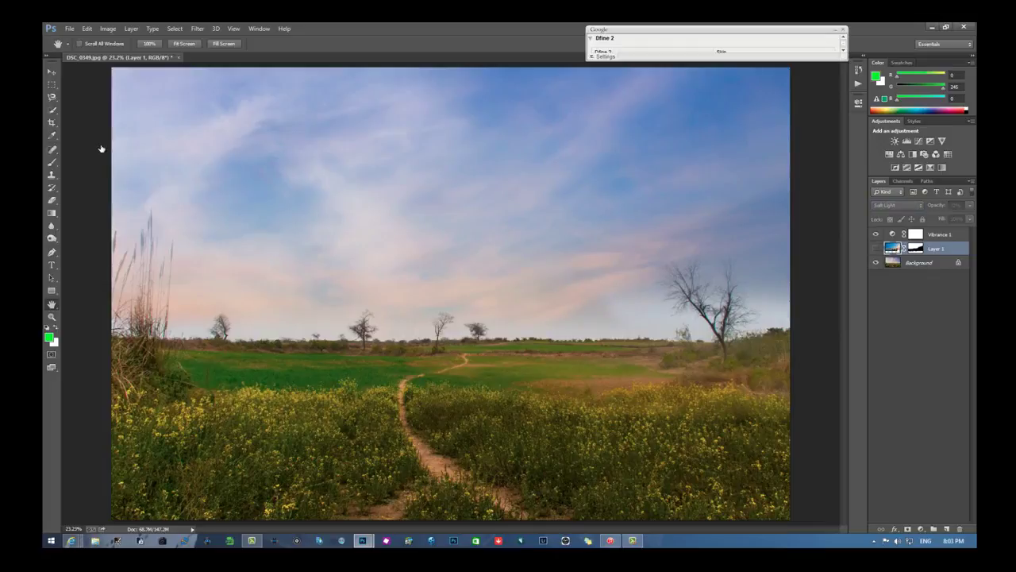
left_click(876, 248)
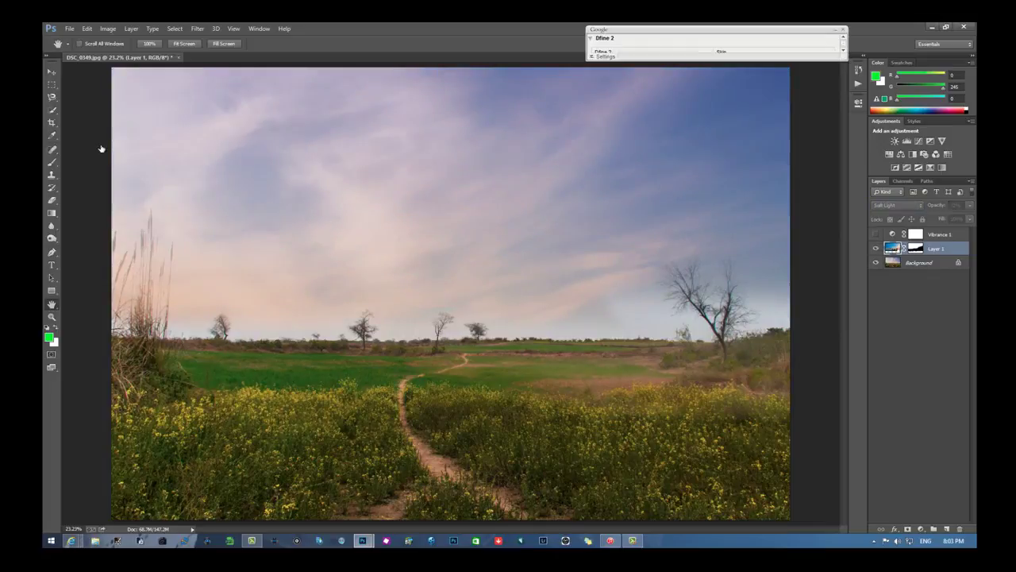
left_click(875, 248)
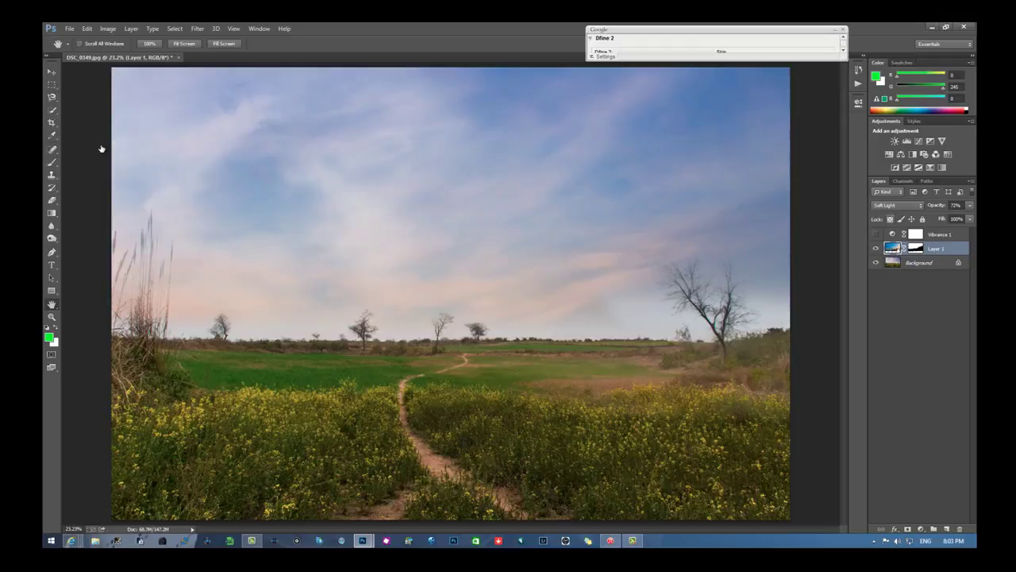
left_click(875, 235)
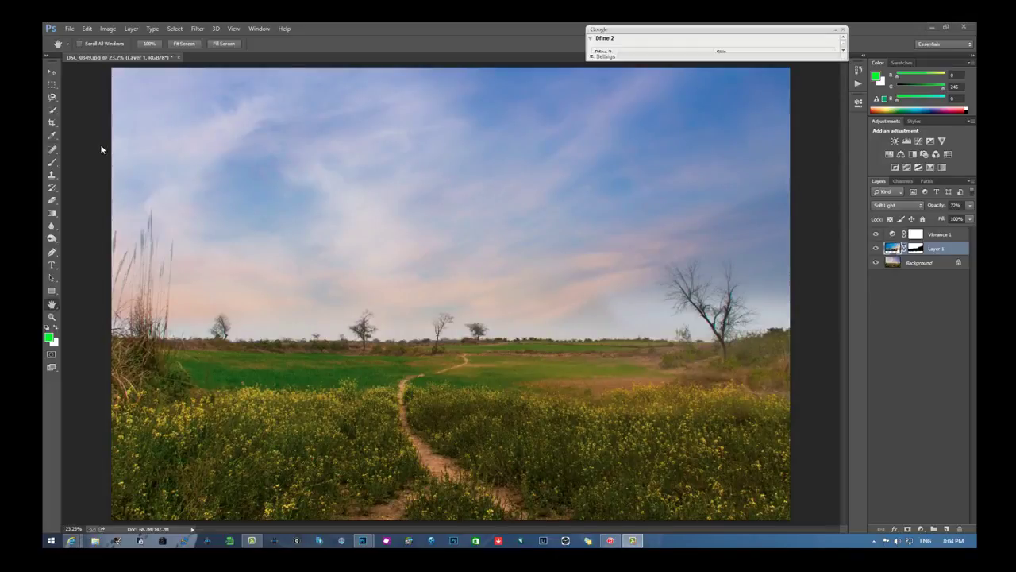
Step: Remove the Soft Light sky layer and bring masked Layer 3 from the other sky document into the photo as its replacement
left_click(101, 149)
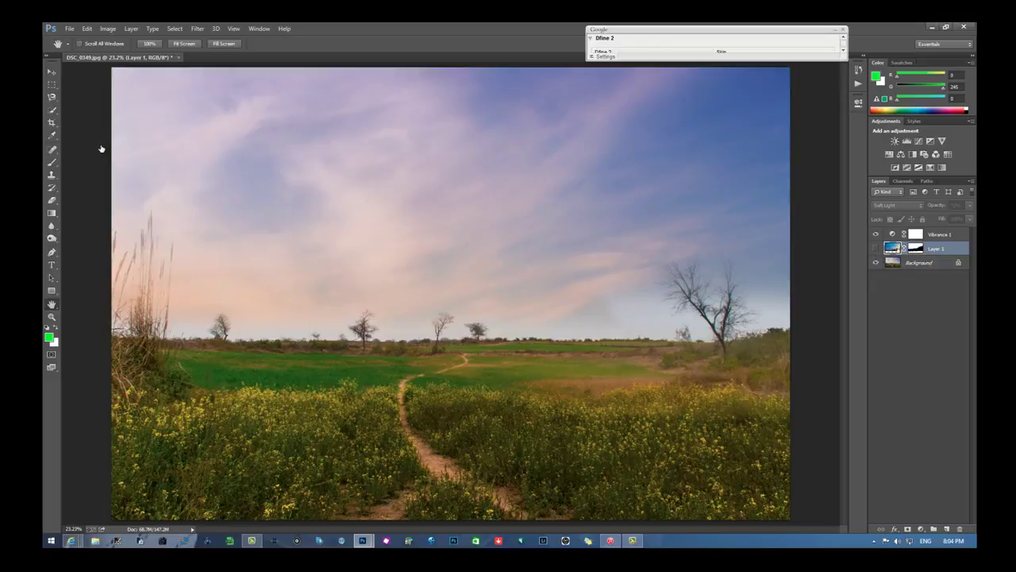
key("ctrl+e")
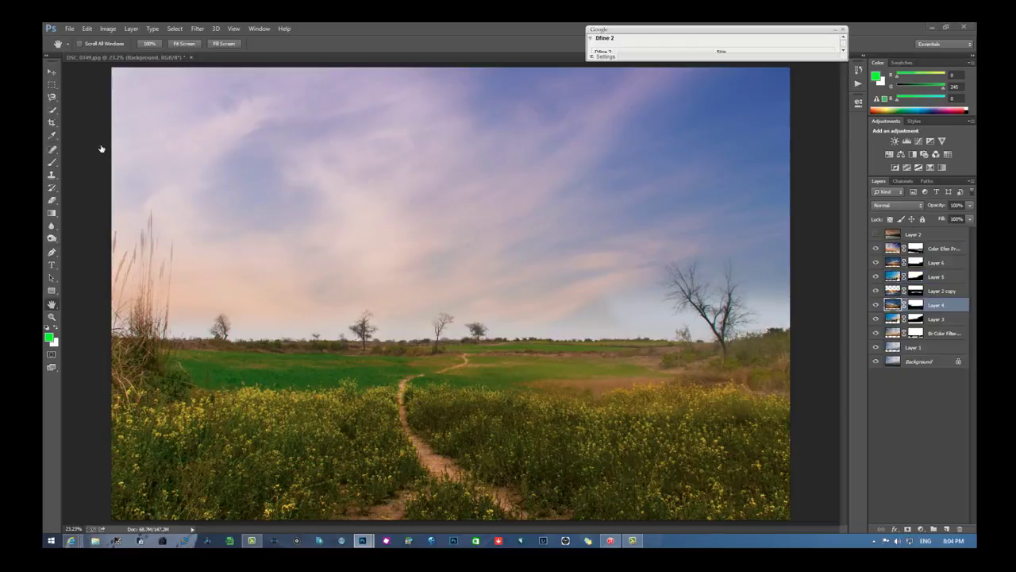
key("alt+bracketleft")
left_click_drag(937, 318, 569, 193)
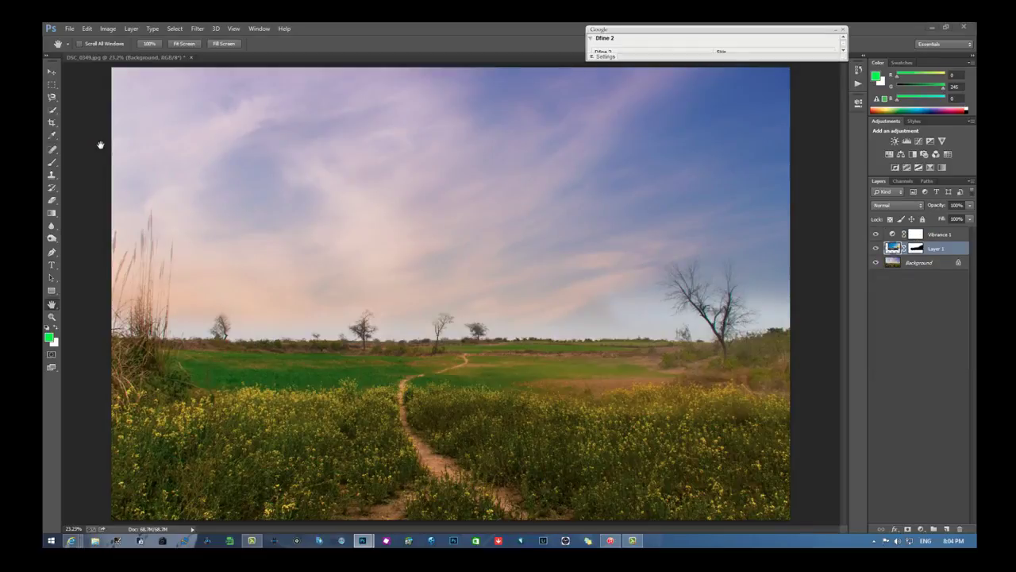
Step: Move the new sky layer over the photo's left side, with its masked edge near the horizon
key("v")
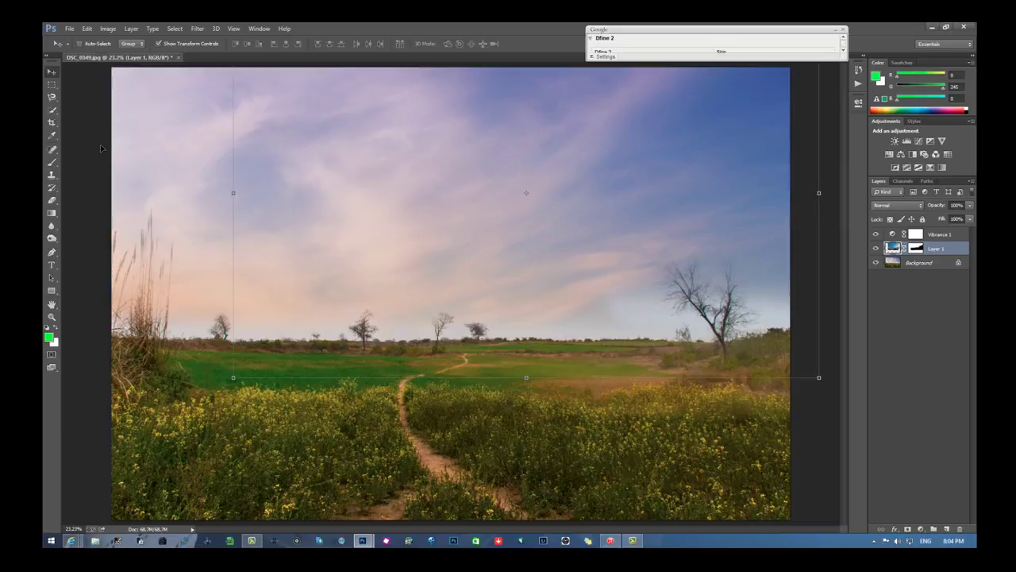
left_click_drag(541, 183, 372, 198)
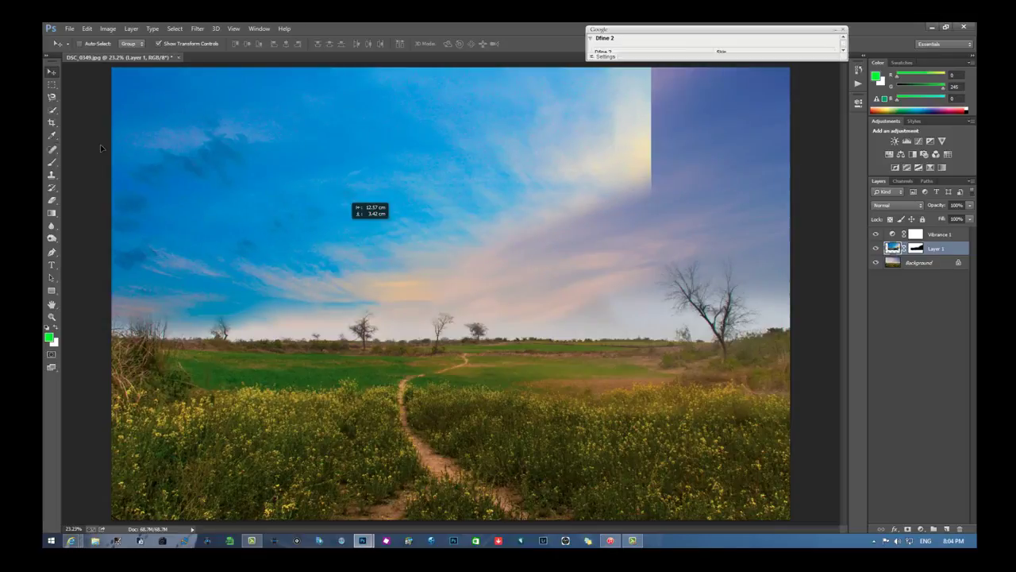
left_click_drag(371, 199, 393, 201)
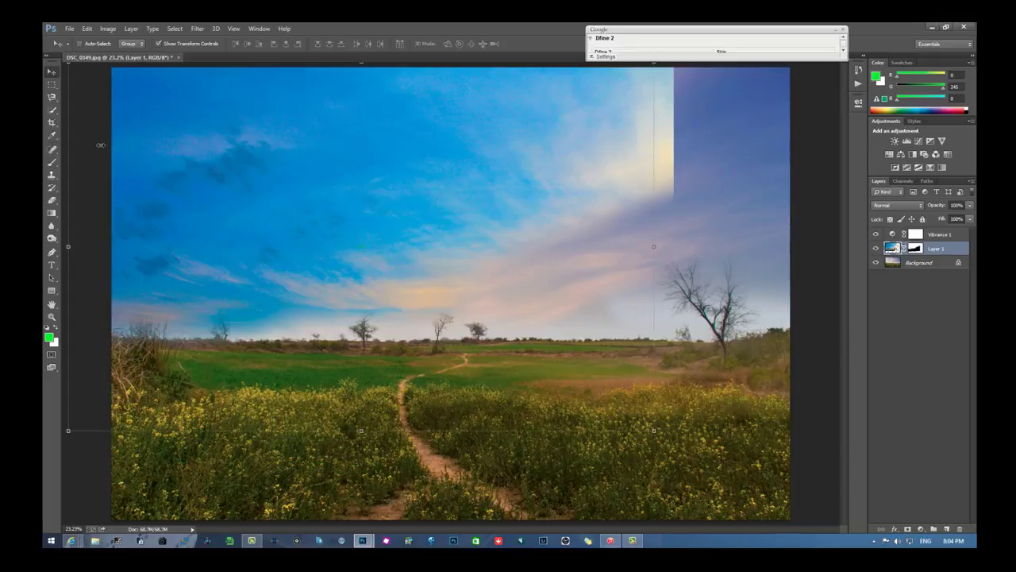
Step: Stretch the sky layer horizontally to the photo's right edge, about 124% wide, and pull its left edge in to about 94% width
key("ctrl+t")
left_click_drag(654, 247, 787, 246)
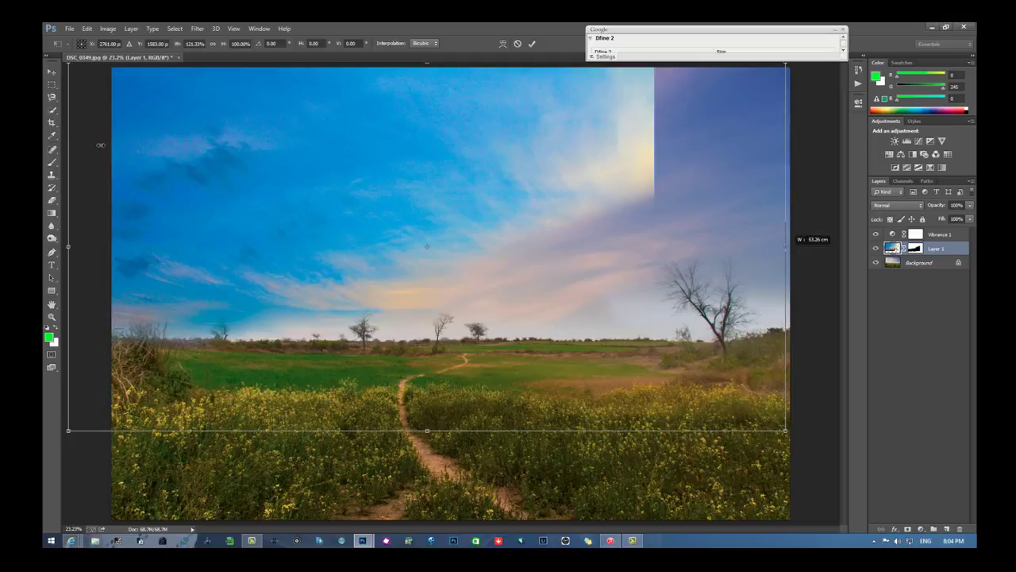
left_click_drag(786, 246, 787, 246)
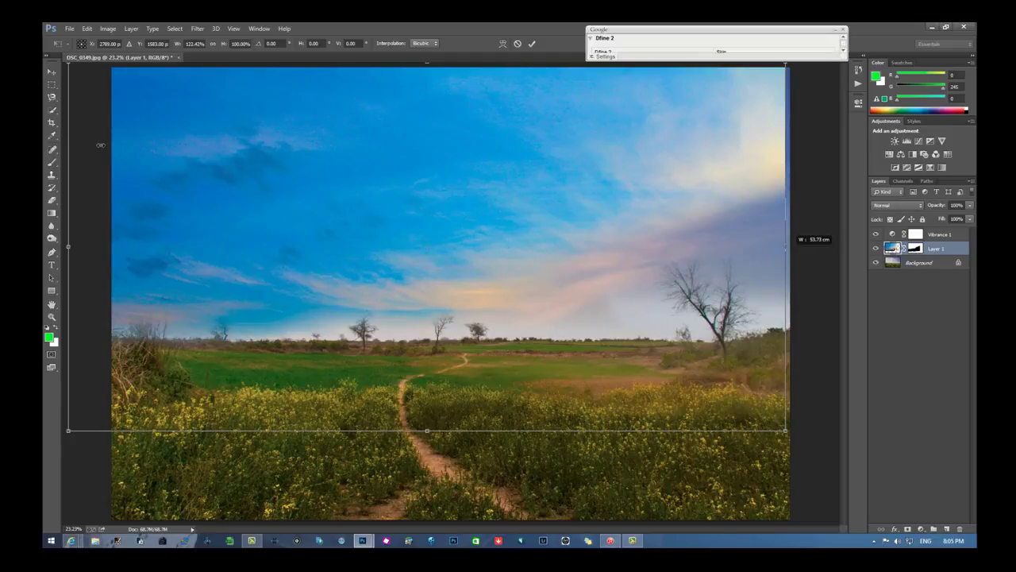
left_click_drag(787, 246, 791, 246)
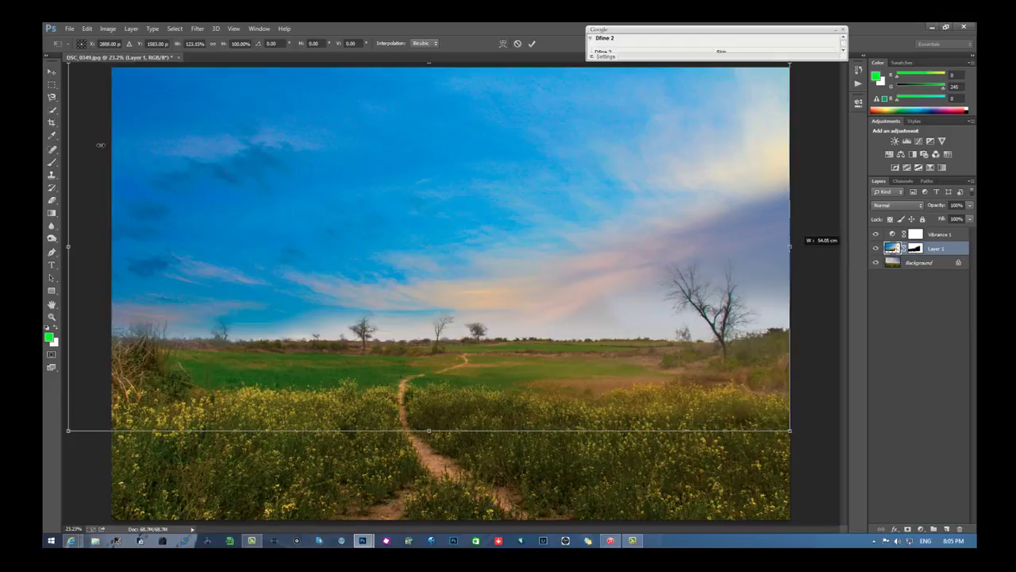
key("Return")
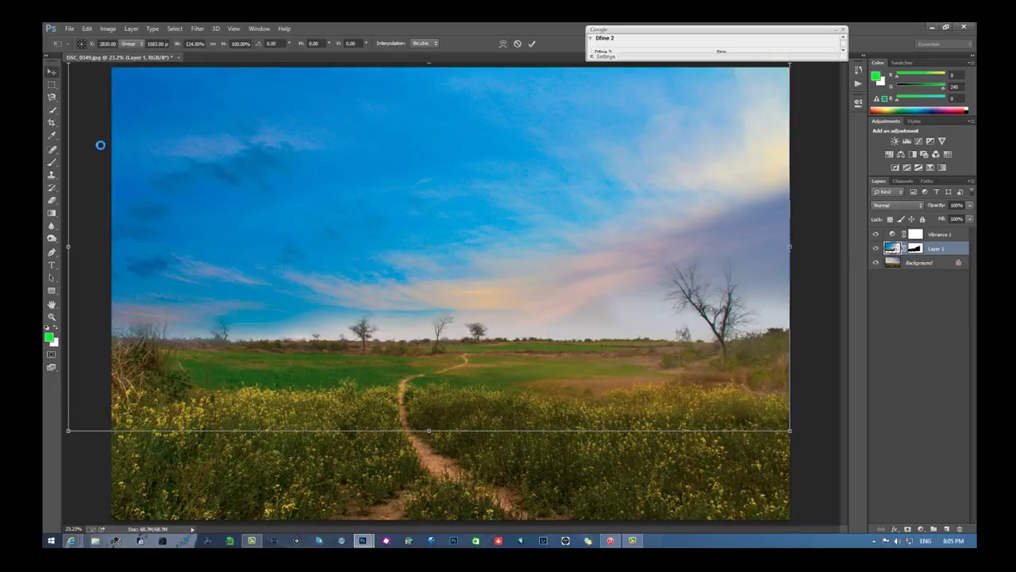
key("Return")
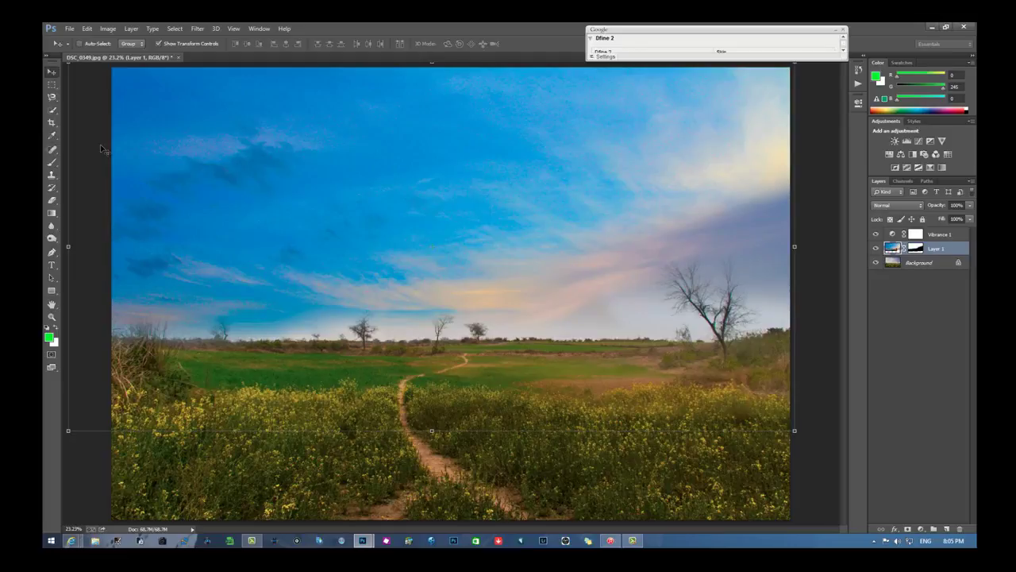
left_click_drag(68, 246, 89, 246)
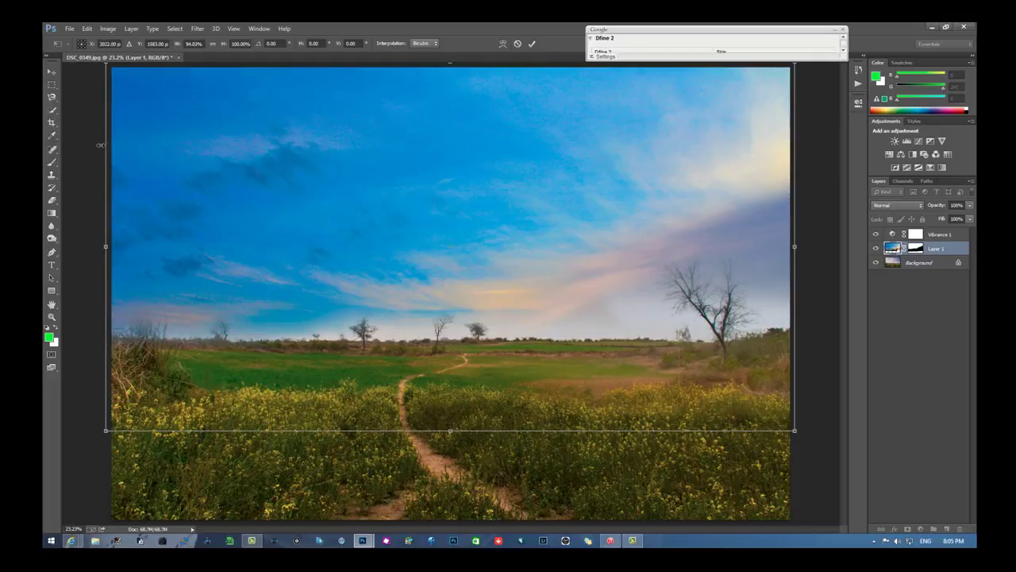
key("Return")
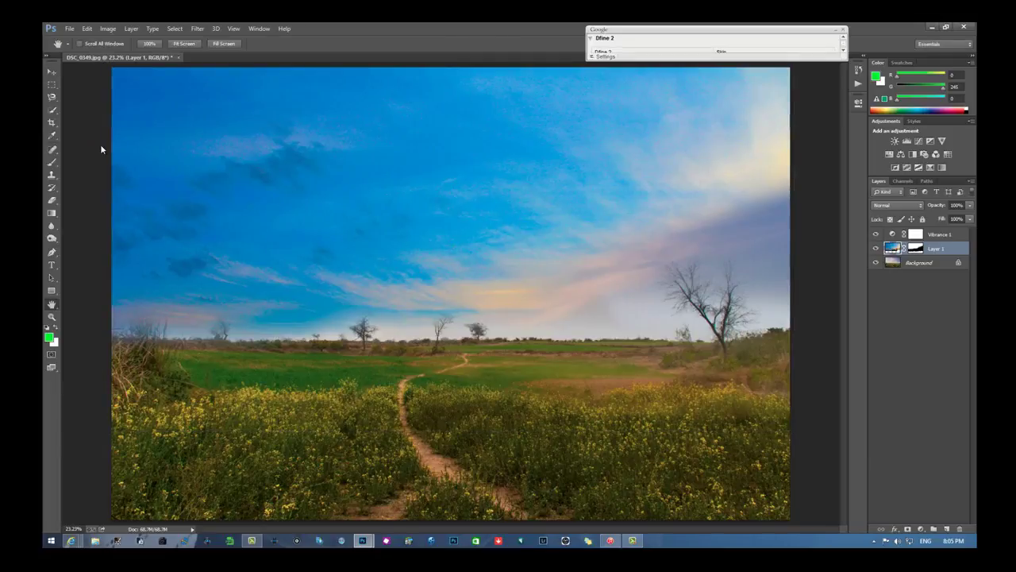
Step: Set the sky layer's blend mode to Overlay, and compare the photo with the sky and Vibrance layers hidden and shown
key("Down")
key("Down")
key("Down")
key("Down")
key("Down")
key("Down")
key("Down")
key("Down")
key("Down")
key("Down")
key("Down")
key("Down")
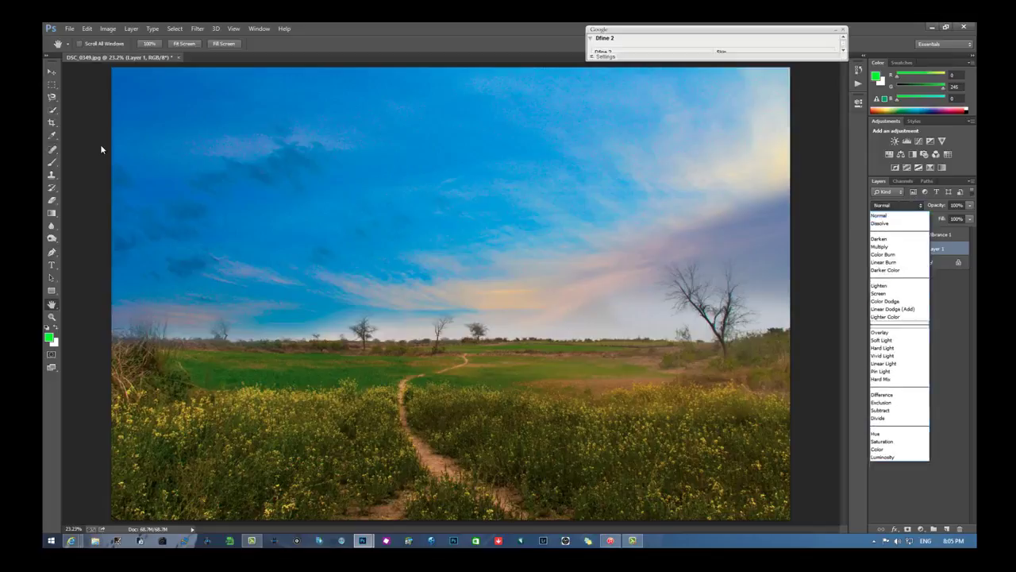
key("Return")
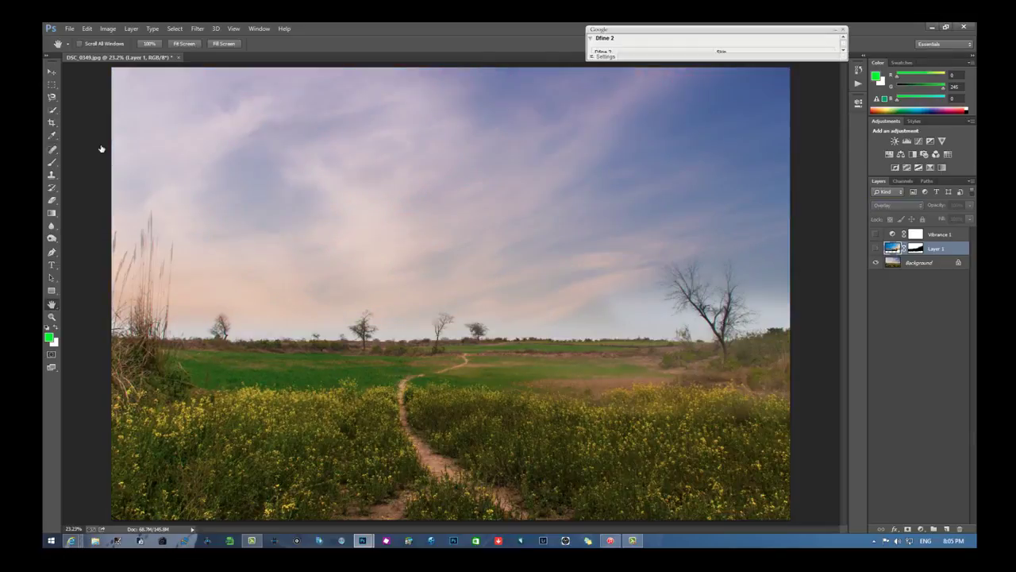
key("ctrl+comma")
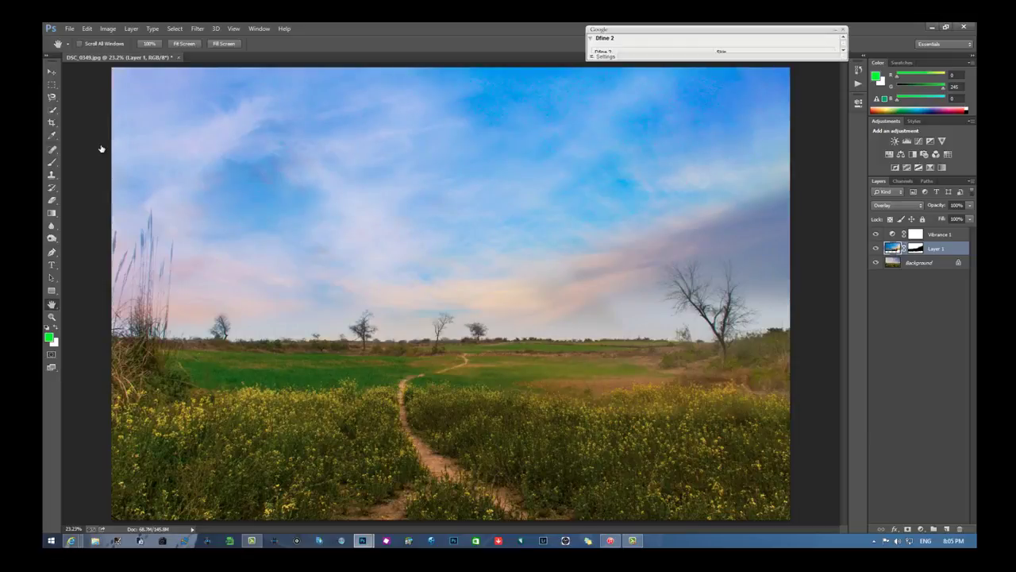
Step: Try the Darken and Multiply blend modes on the sky layer, and return it to Overlay
left_click(897, 205)
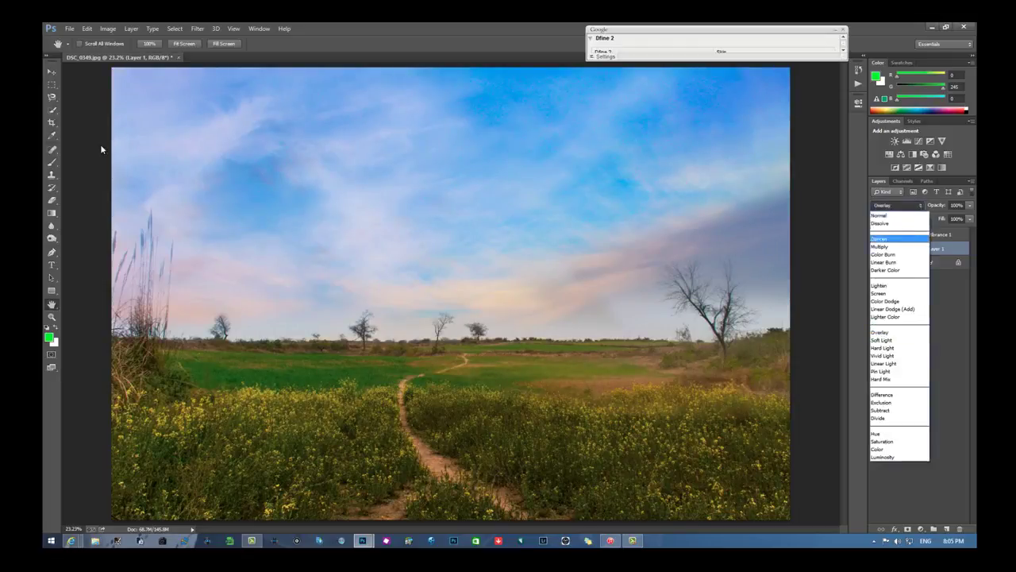
key("Return")
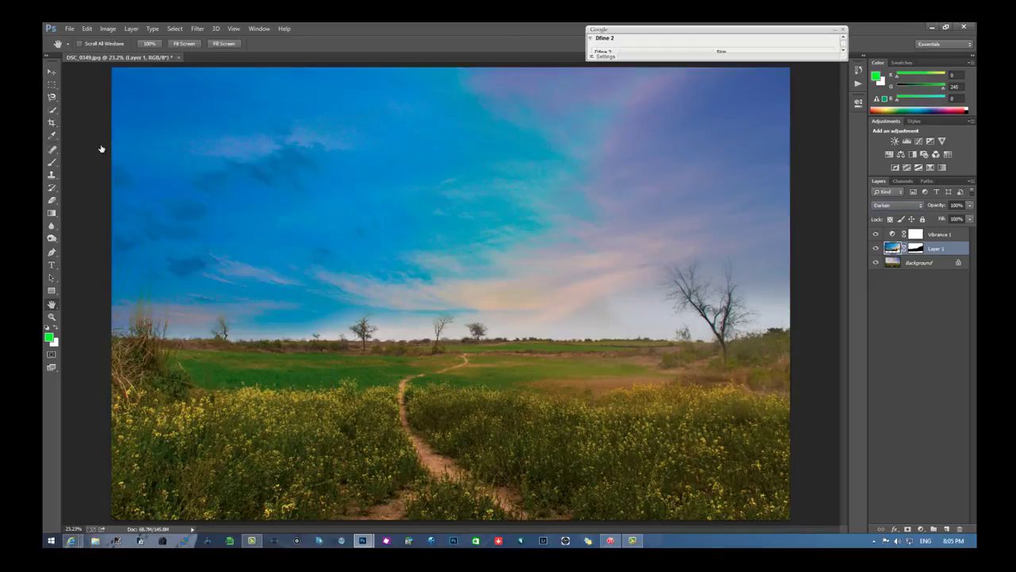
key("alt+Down")
key("Up")
key("Up")
key("Down")
key("Down")
key("Down")
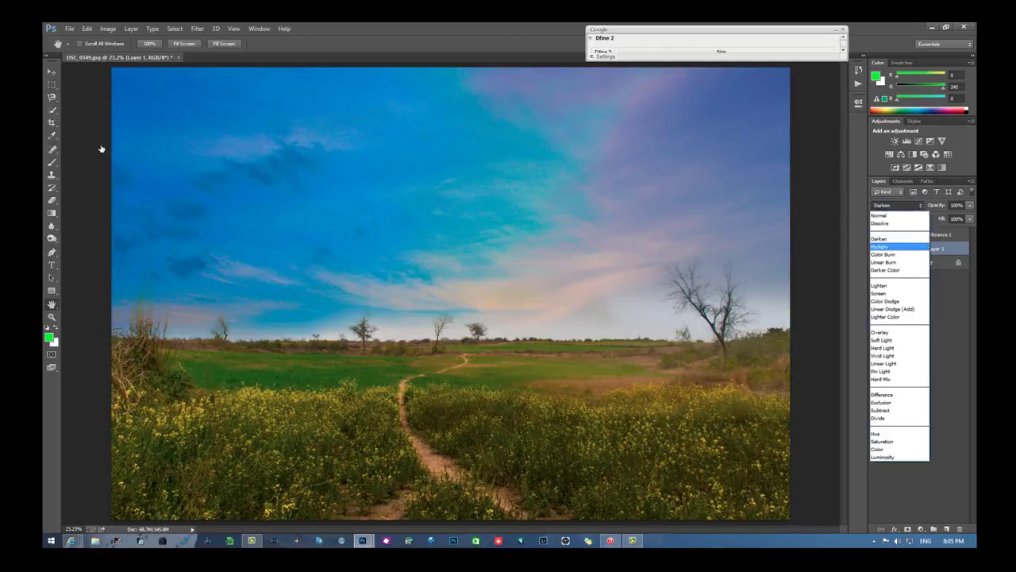
key("Return")
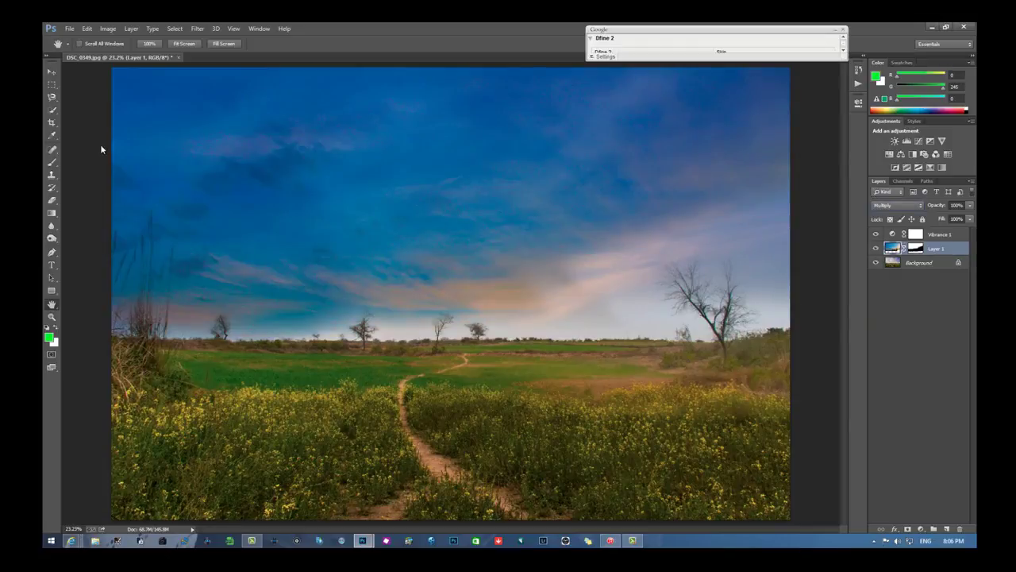
key("alt+Down")
key("Up")
key("Up")
key("Down")
key("Down")
key("Down")
key("Down")
key("Down")
key("Down")
key("Down")
key("Down")
key("Down")
key("Down")
key("Down")
key("Down")
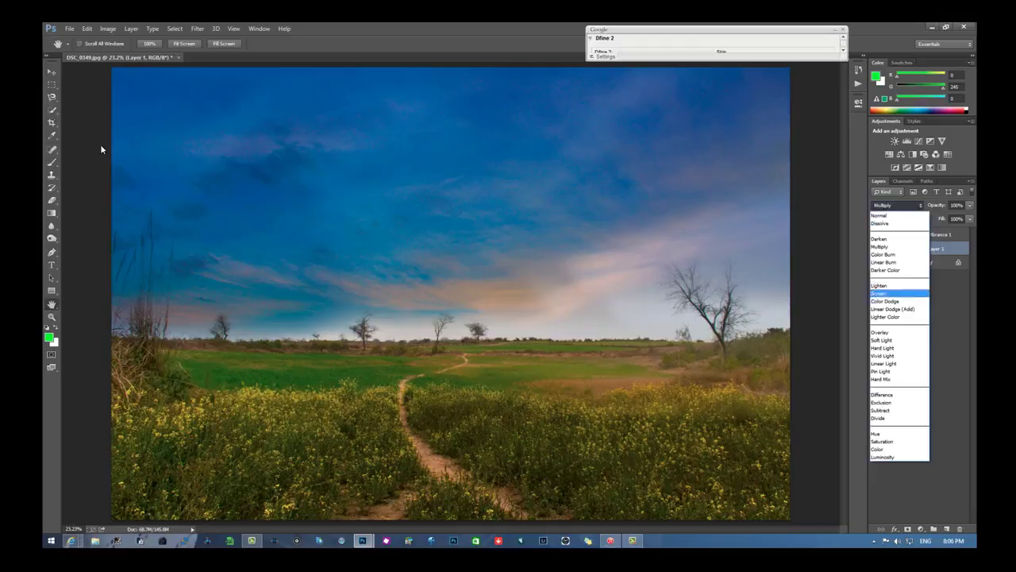
key("Up")
key("Return")
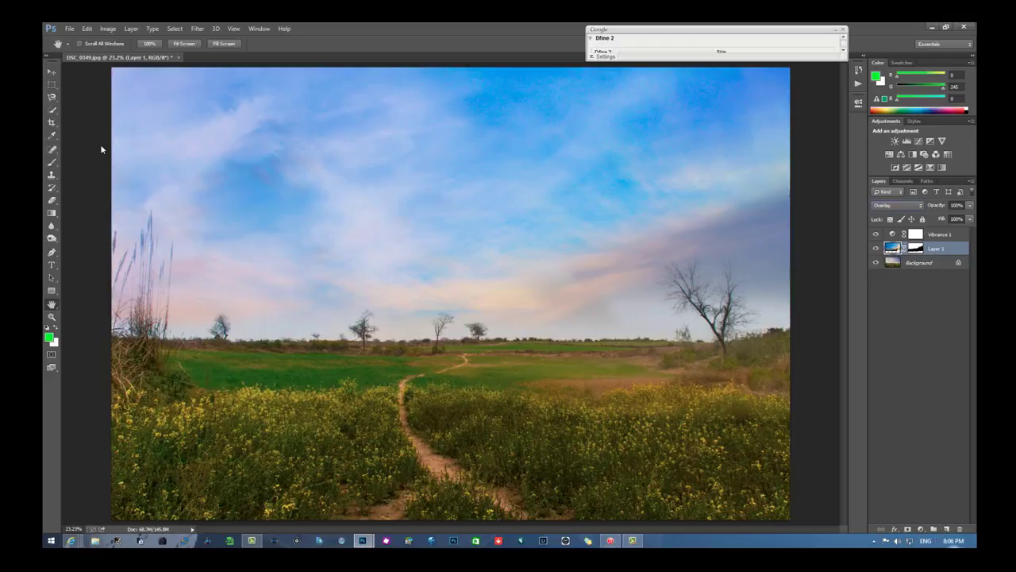
Step: Try an Exposure adjustment layer set to -0.44 above the sky layer, and delete it
left_click(921, 529)
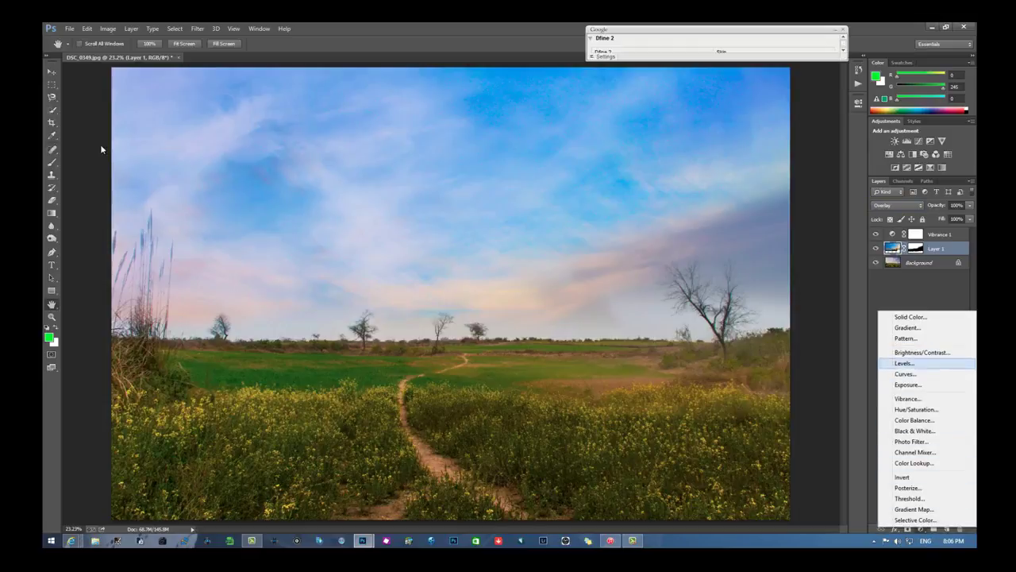
left_click(908, 384)
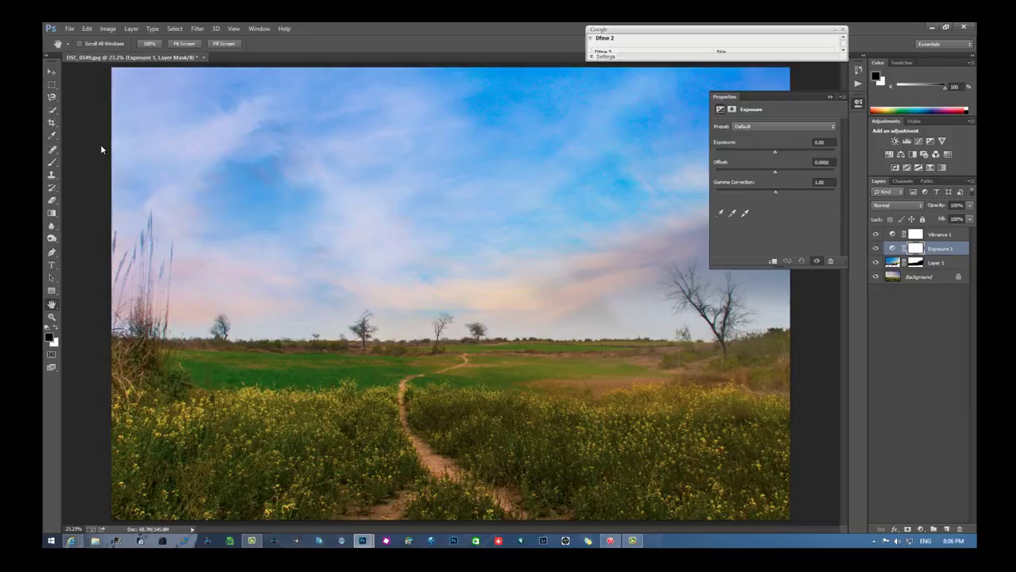
type("-0.44")
left_click(100, 147)
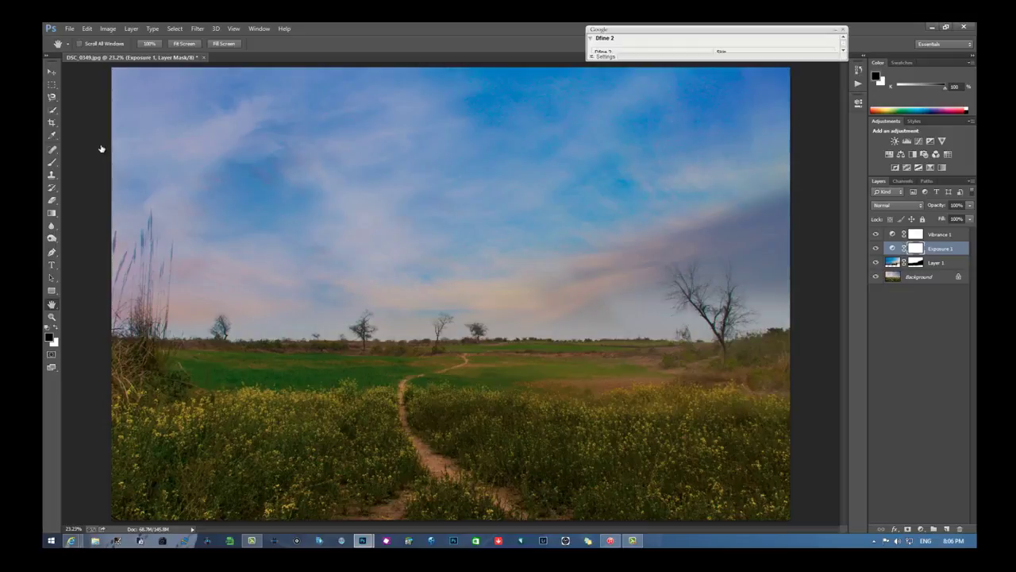
key("ctrl+comma")
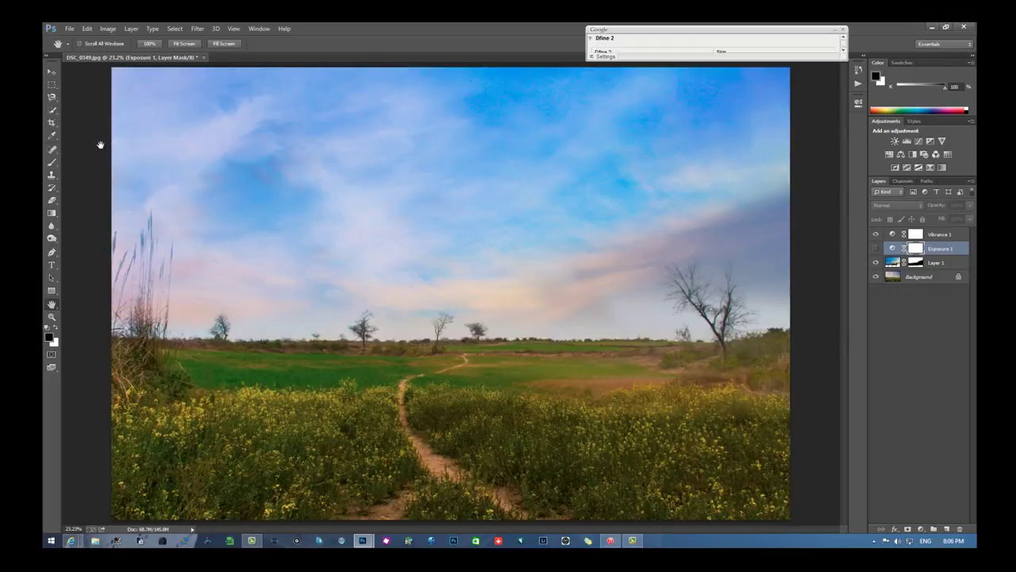
key("Delete")
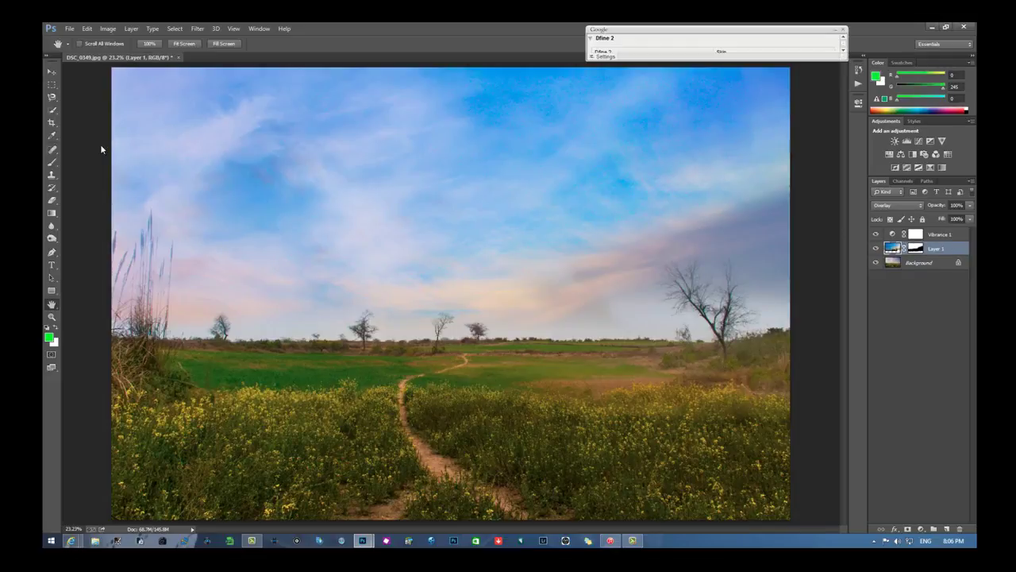
Step: Save a JPEG copy as DSC_0349.jpg in the Downloads folder, and close the photo without saving its layers
key("alt+l")
key("Escape")
key("alt+f")
left_click(101, 146)
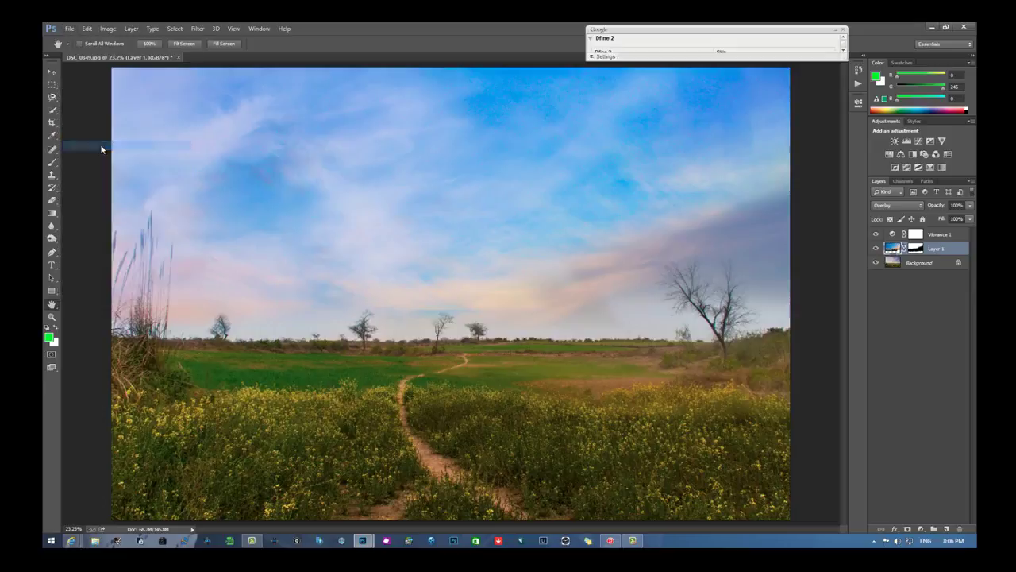
key("Tab")
key("alt+Down")
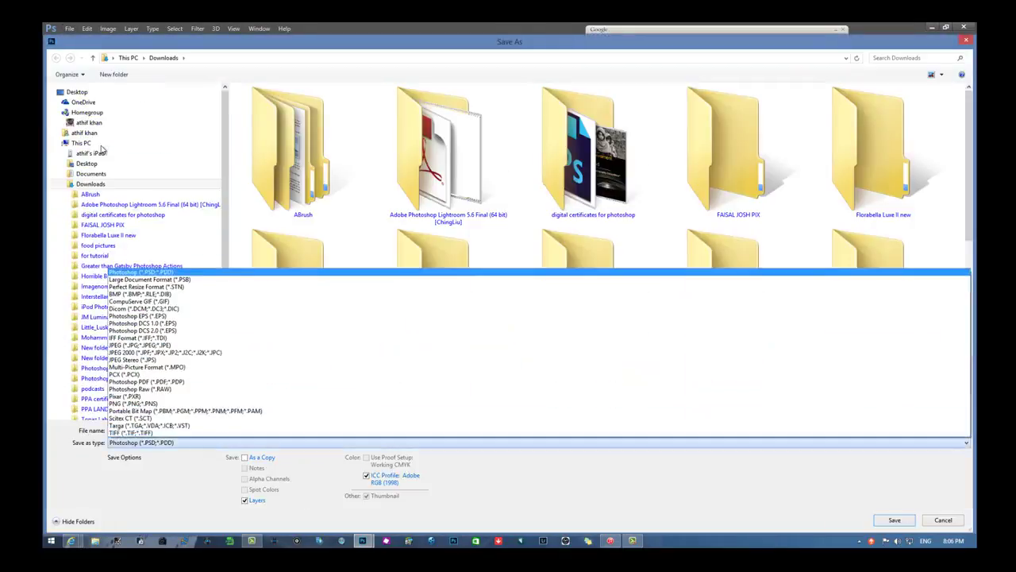
key("Up")
key("Up")
key("Up")
key("Return")
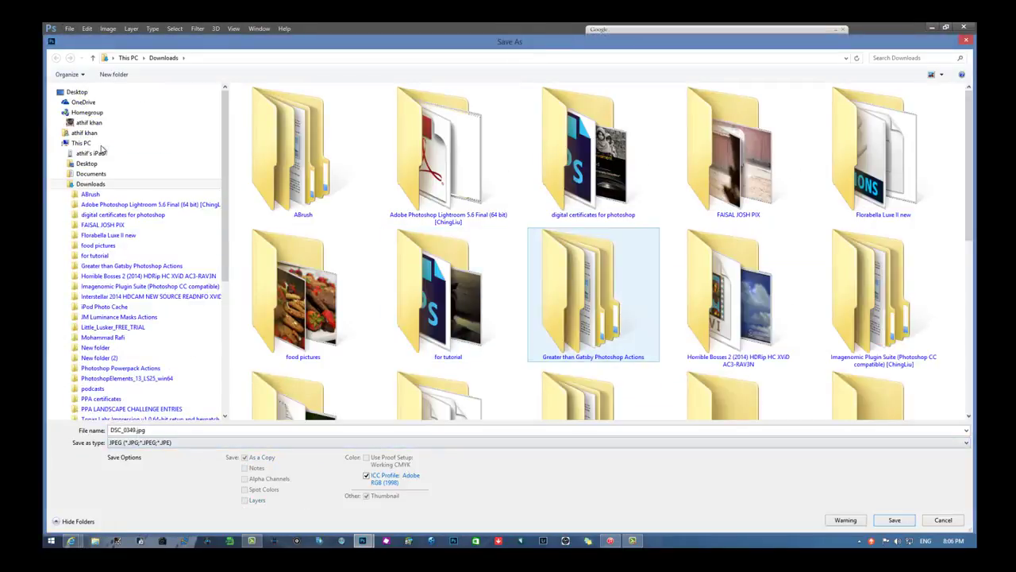
key("alt+n")
key("Return")
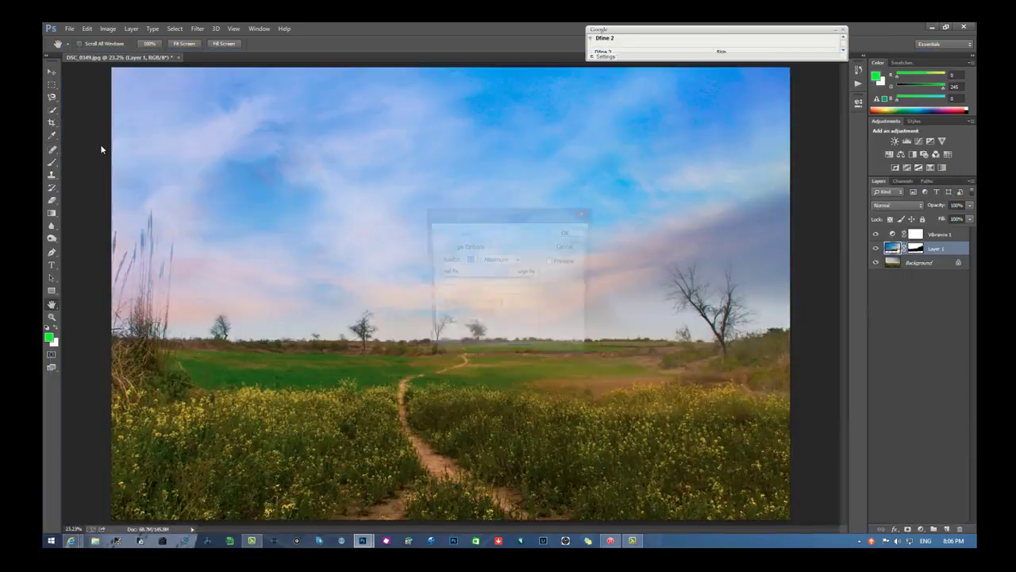
key("Return")
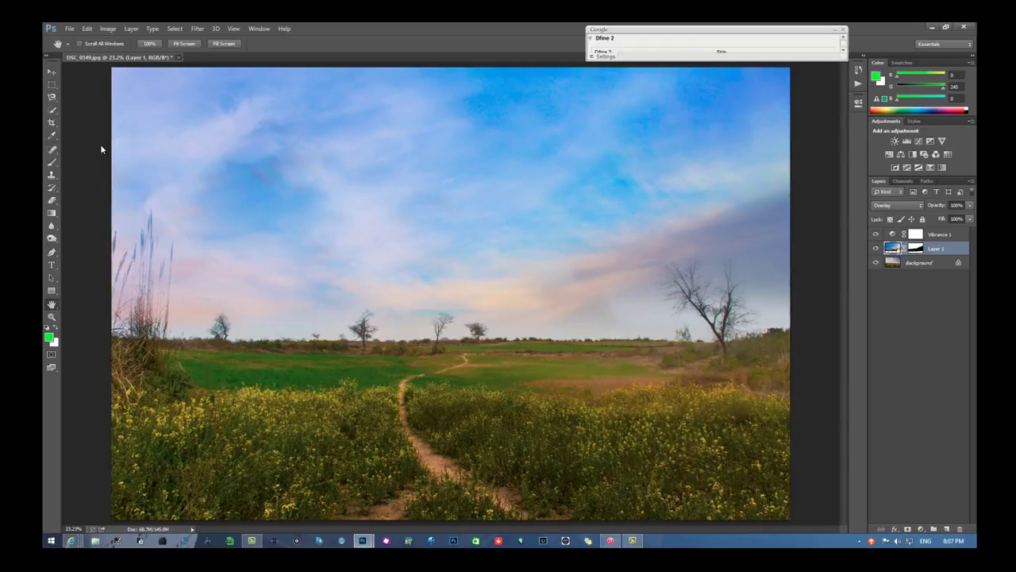
key("ctrl+w")
key("n")
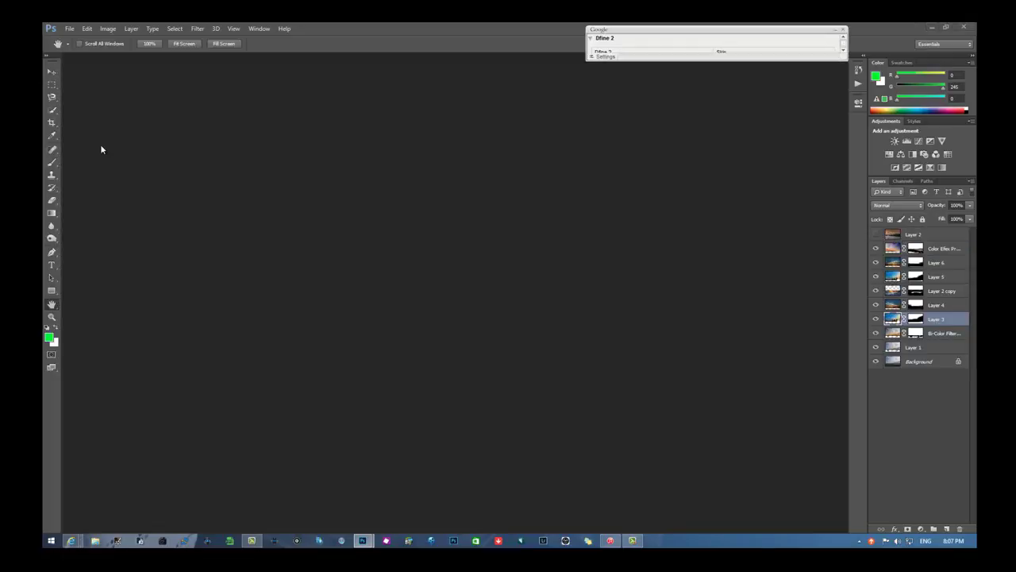
Step: Open the exported DSC_0349.jpg from the Downloads folder and fit it to the window
key("alt+f")
key("Down")
key("Return")
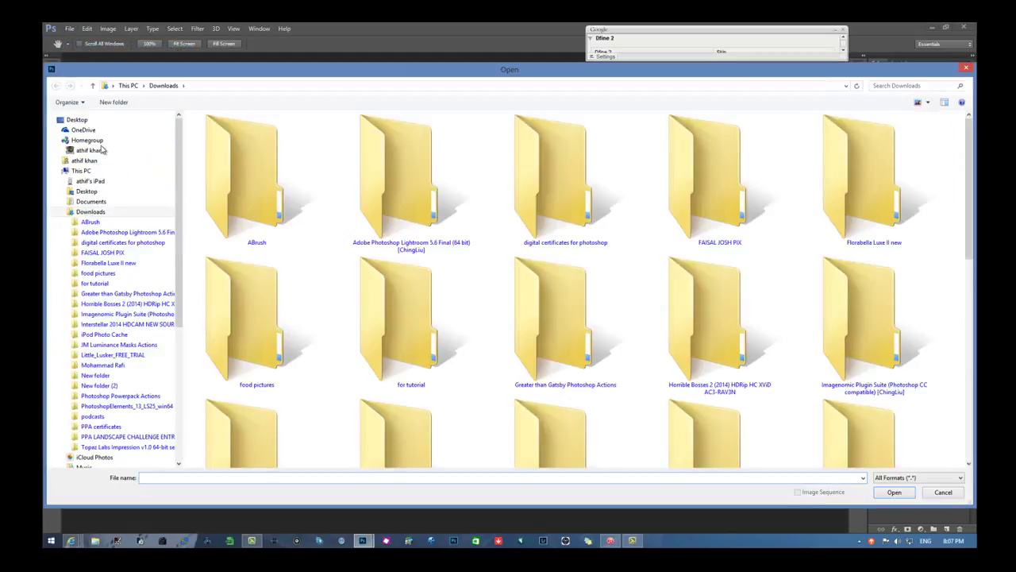
scroll(874, 183, "down", 5)
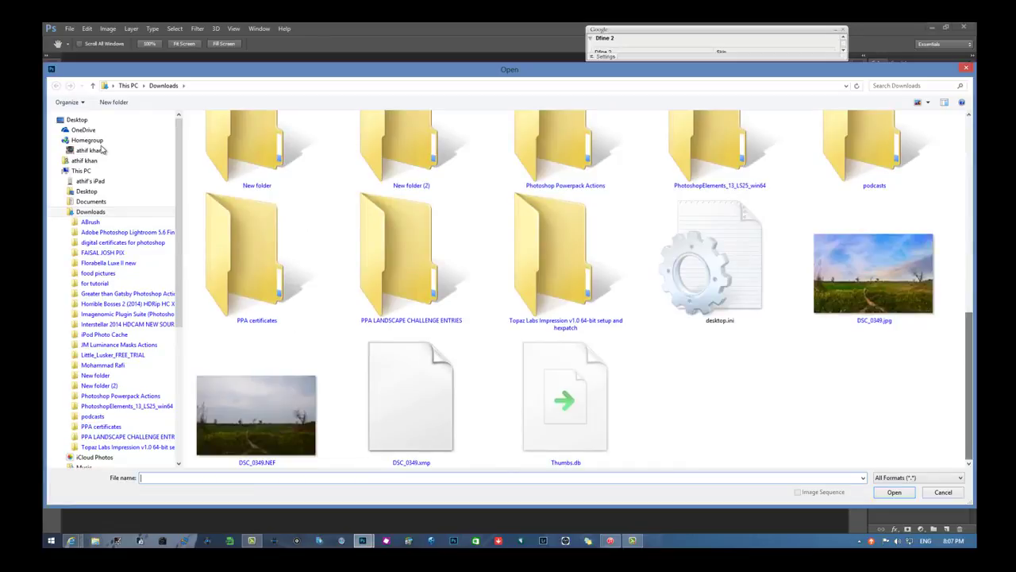
key("Return")
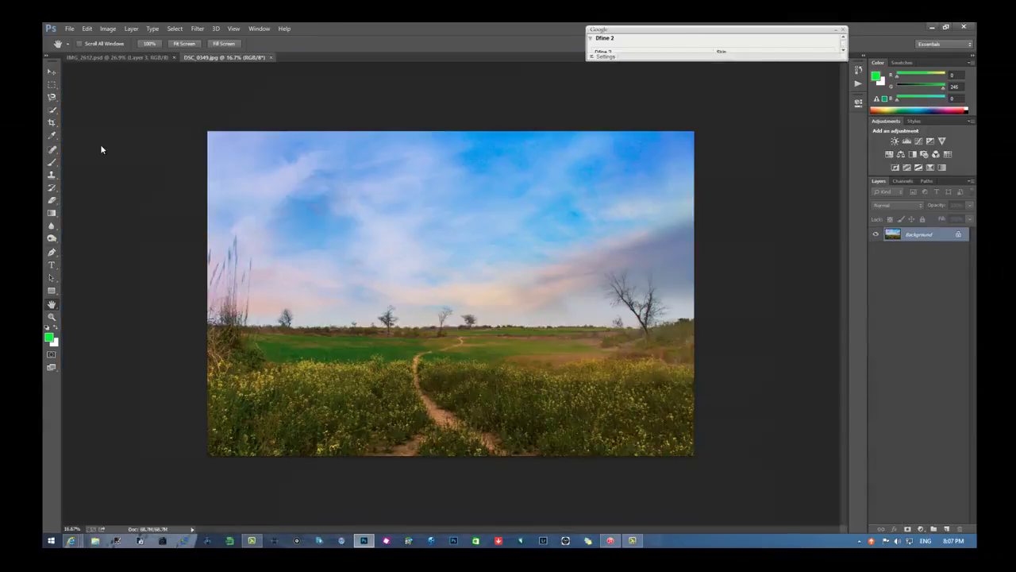
key("ctrl+0")
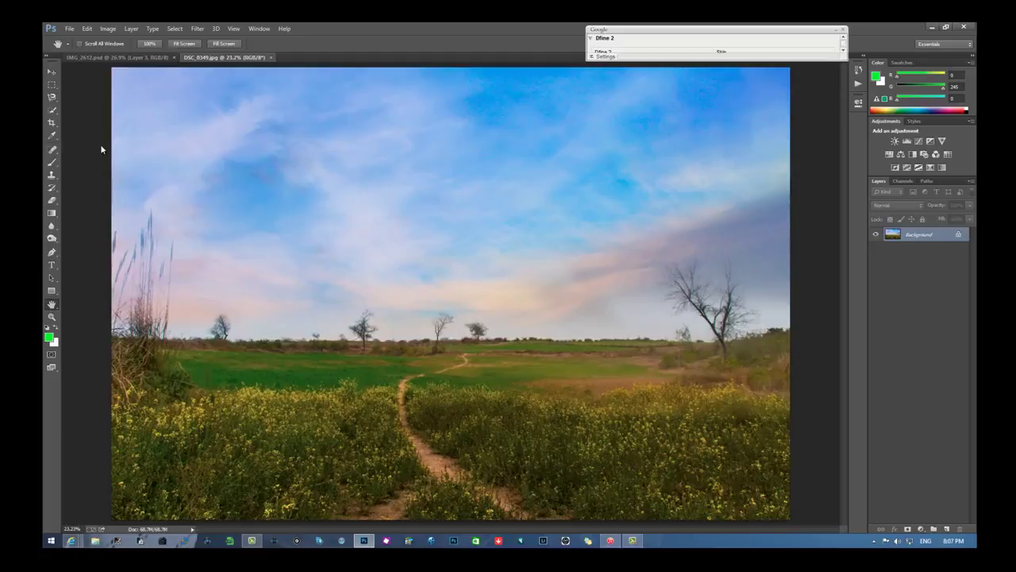
Step: Start the Viveza 2 filter from the Nik Collection on the opened photo
key("alt+t")
key("Up")
key("Up")
key("Up")
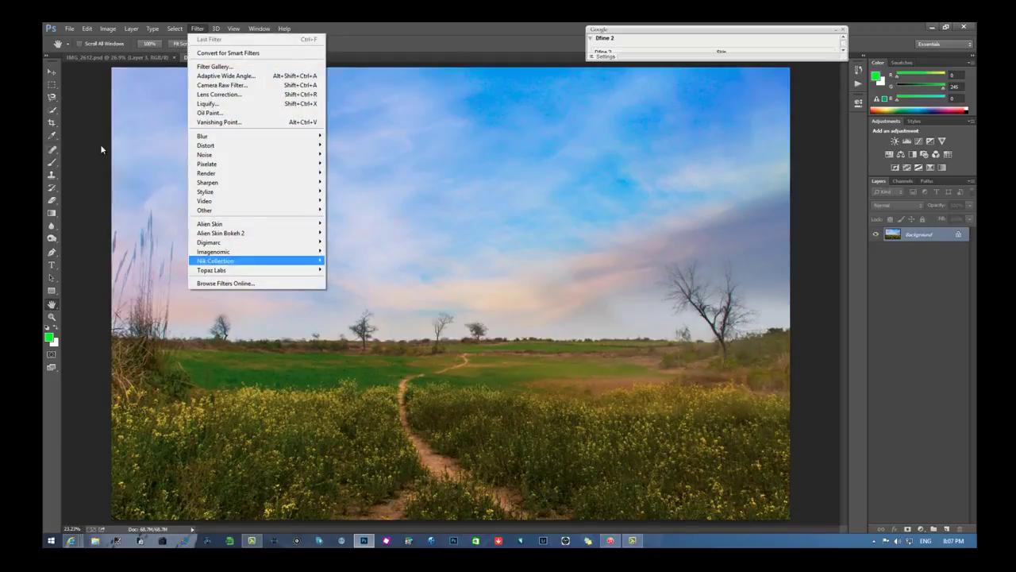
key("Right")
key("Down")
key("Down")
key("Down")
key("Down")
key("Down")
key("Down")
key("Down")
key("Down")
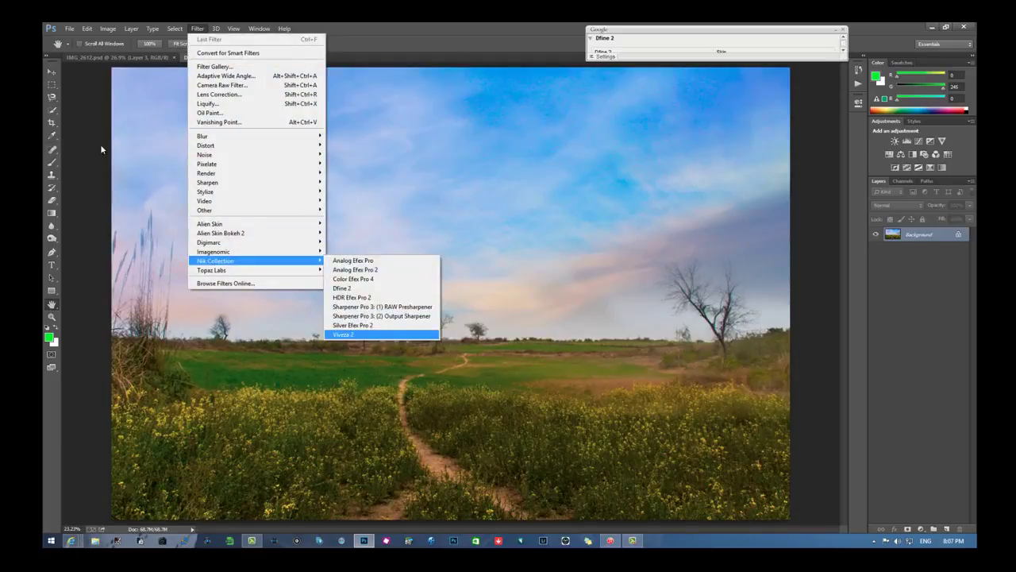
key("Return")
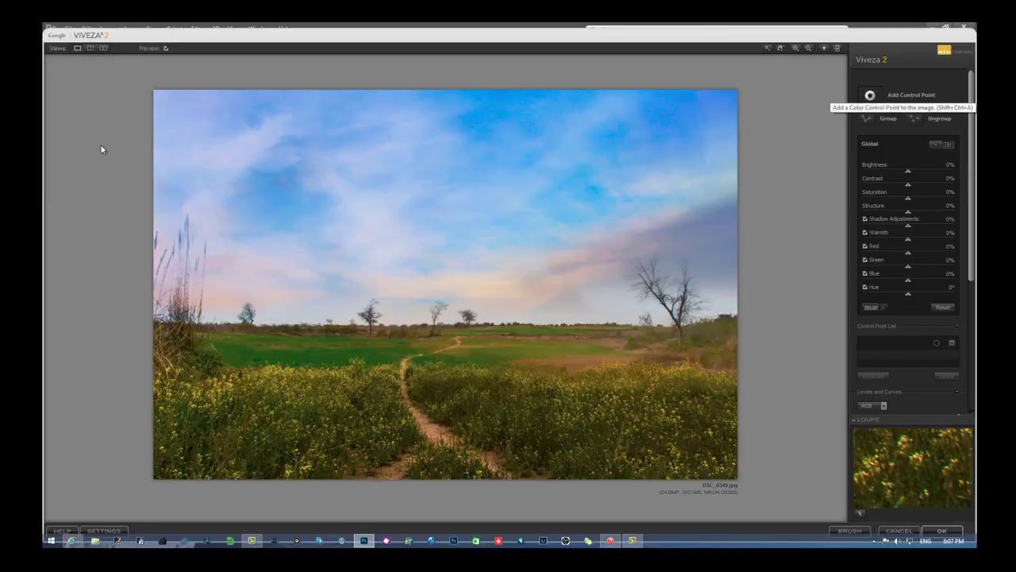
Step: Add a 52% control point on the sky's left side with Brightness -16%, Contrast 40%, Saturation 15%, Shadow Adjustments 33% and Warmth 37%
left_click(101, 146)
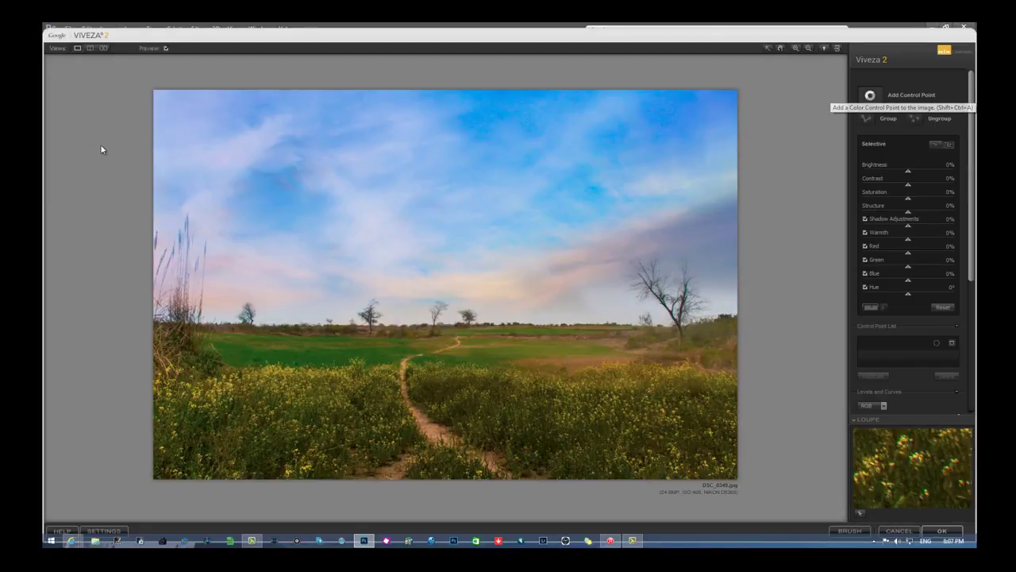
left_click_drag(234, 193, 254, 231)
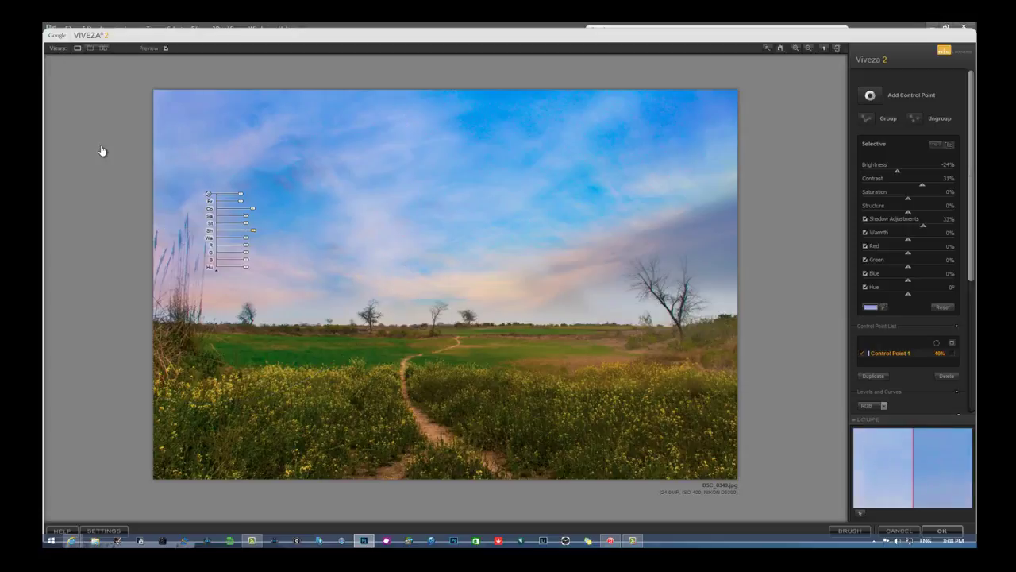
left_click_drag(245, 237, 253, 238)
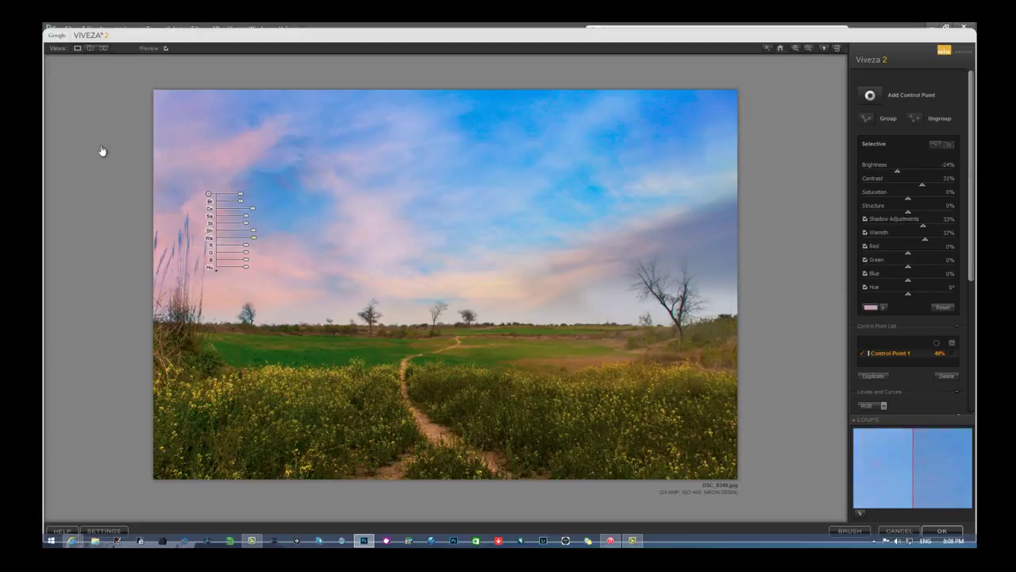
left_click_drag(241, 201, 245, 201)
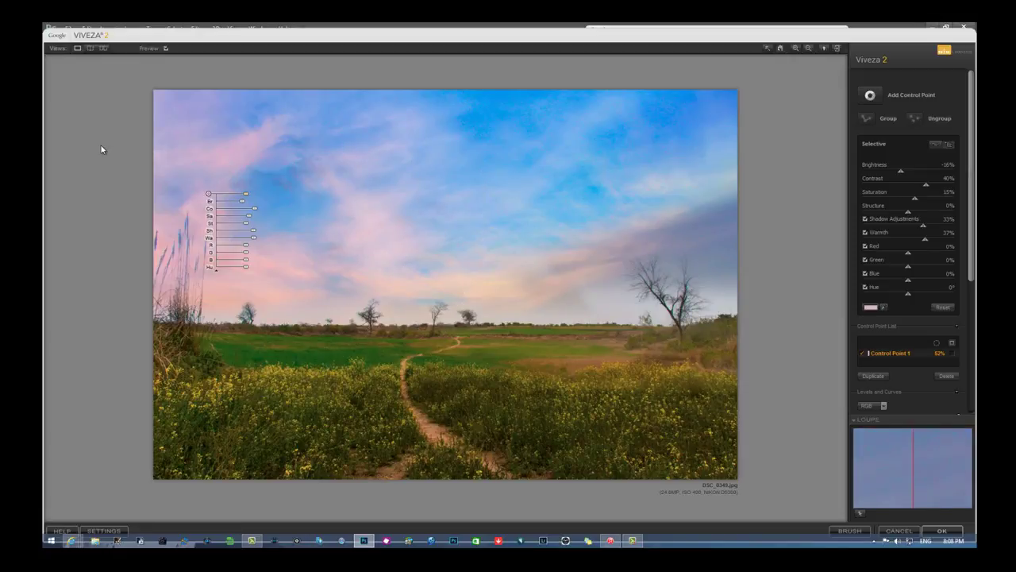
Step: Duplicate the control point, place the copy in the right part of the sky, and apply Viveza 2
key("ctrl+d")
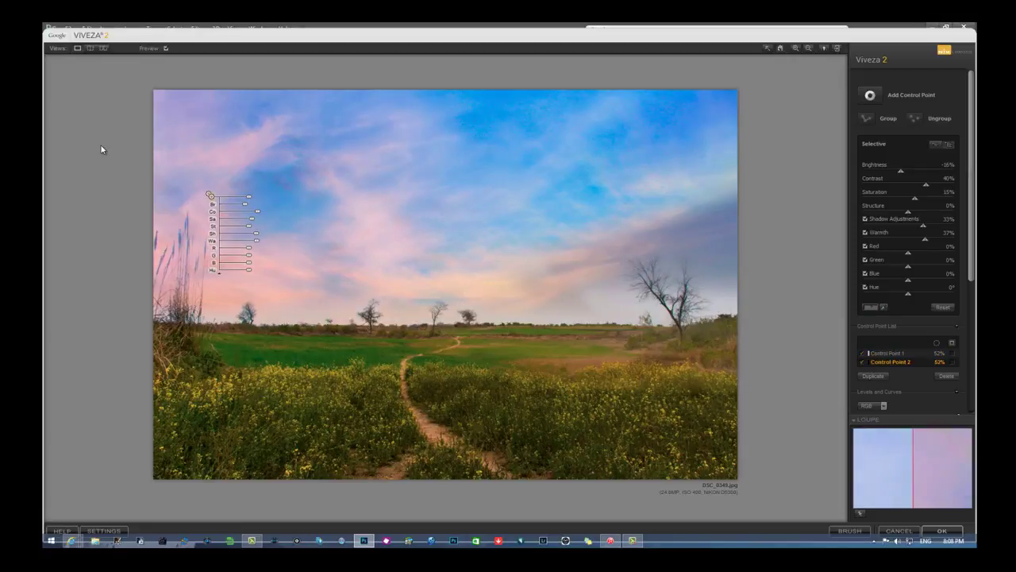
left_click_drag(210, 196, 584, 216)
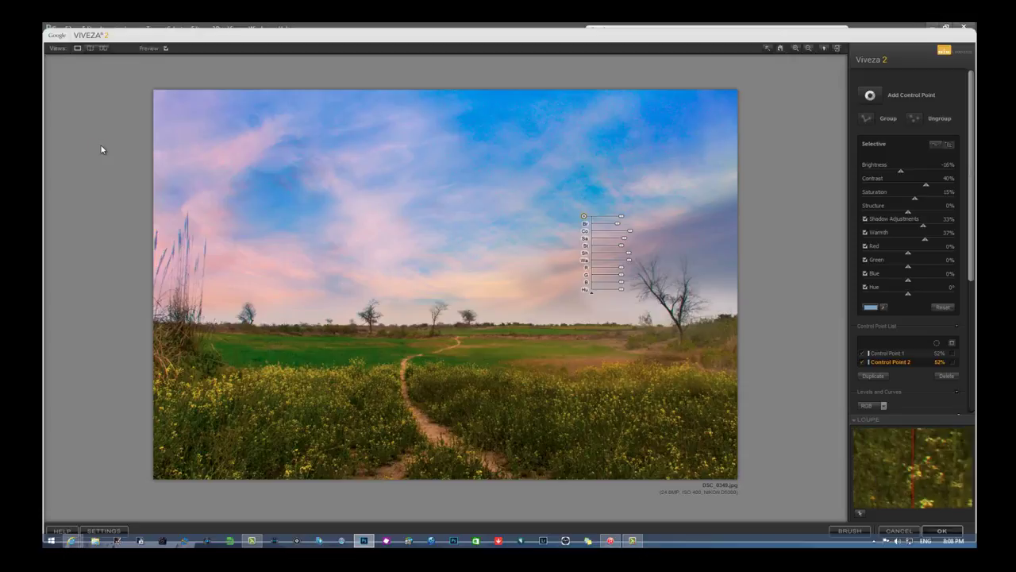
key("Return")
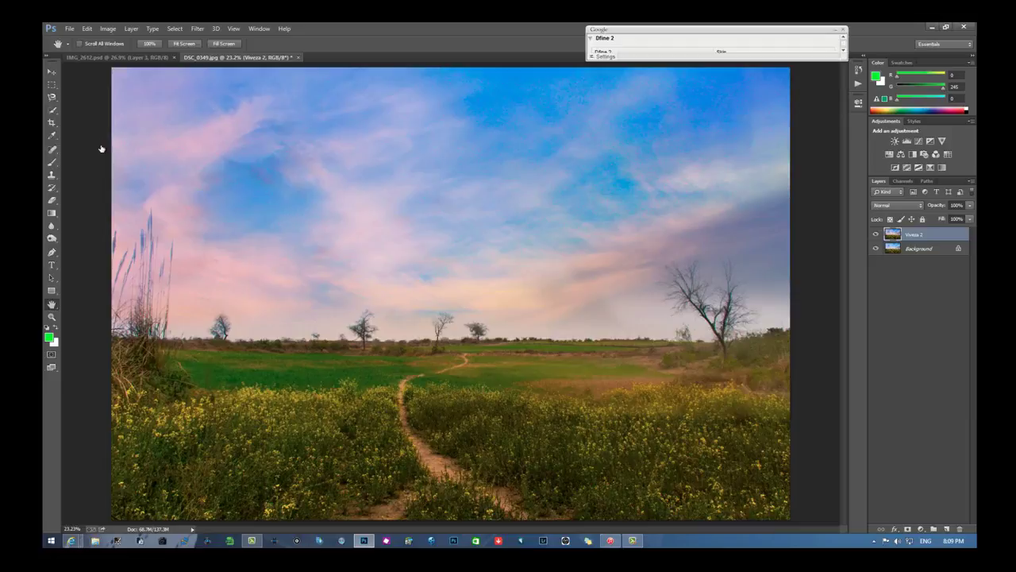
Step: Start the Imagenomic Noiseware filter on the Viveza 2 layer, and set the Detail Enhancement Sharpening to 8
key("alt+t")
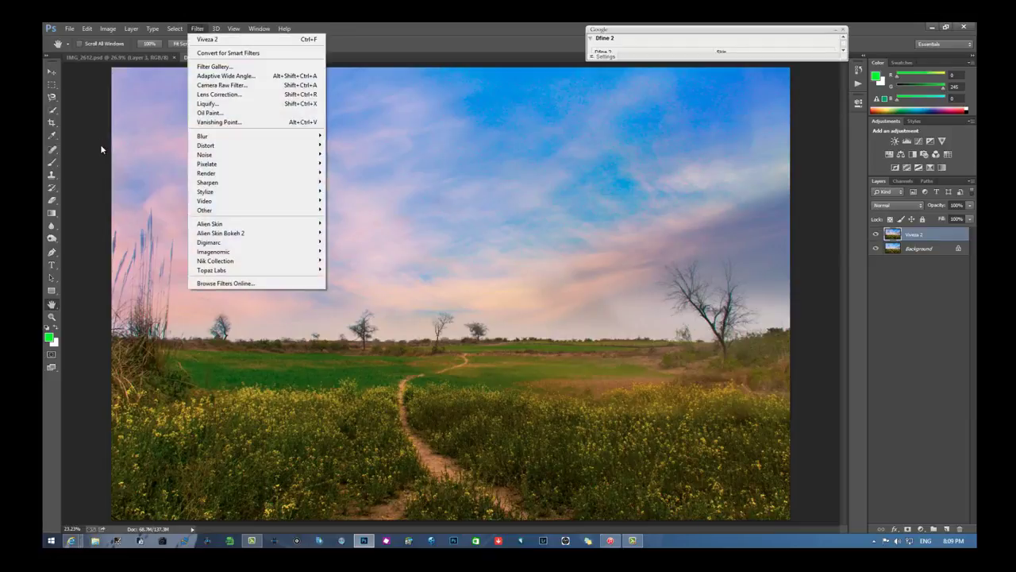
key("i")
key("Escape")
key("Escape")
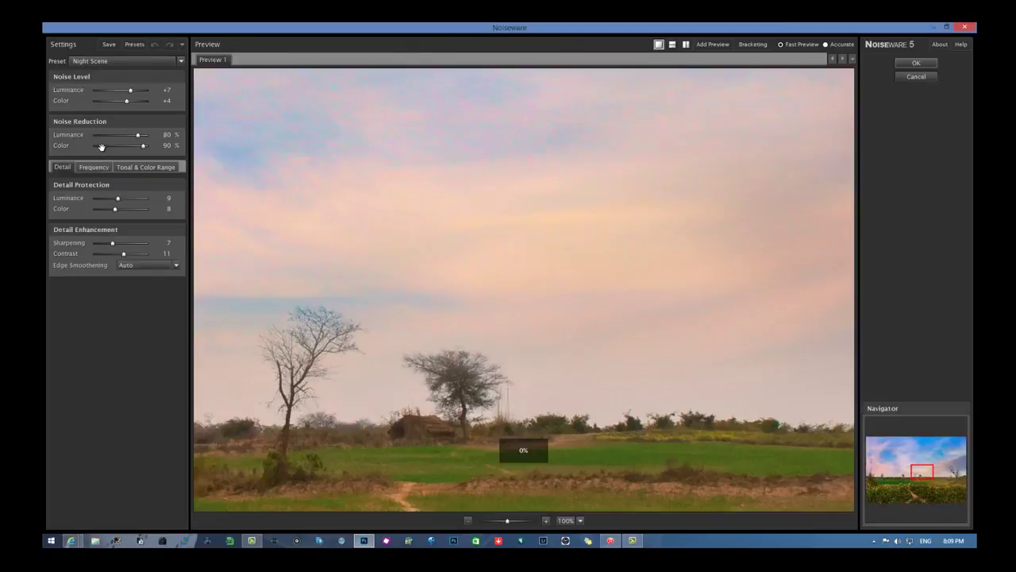
right_click(567, 209)
left_click(619, 240)
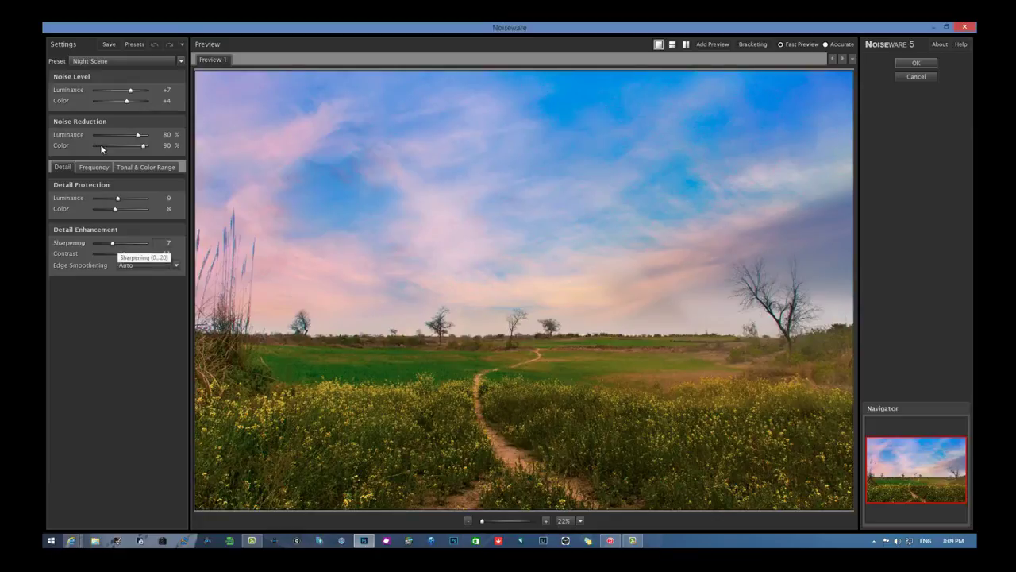
key("Up")
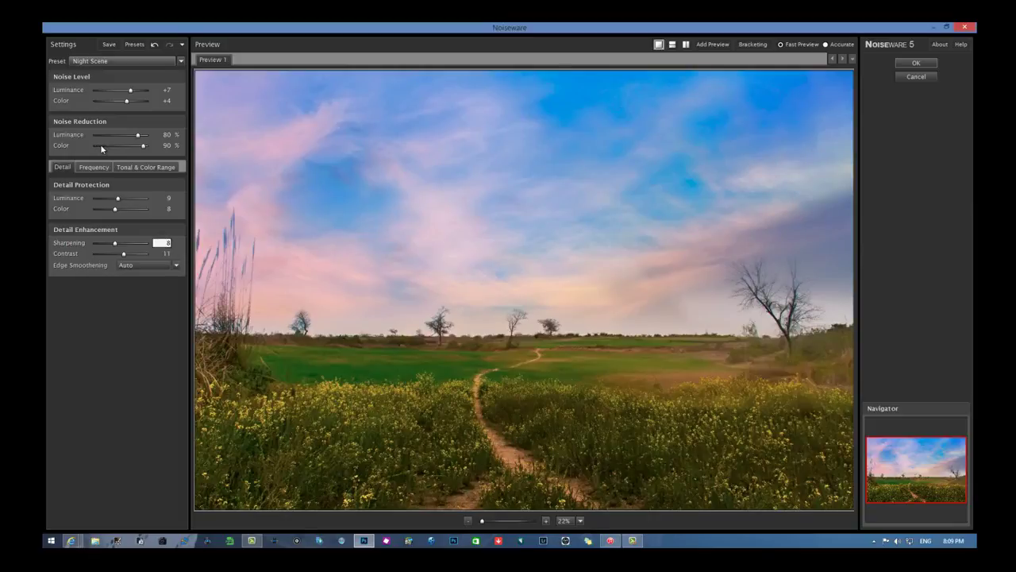
left_click(127, 61)
left_click(102, 147)
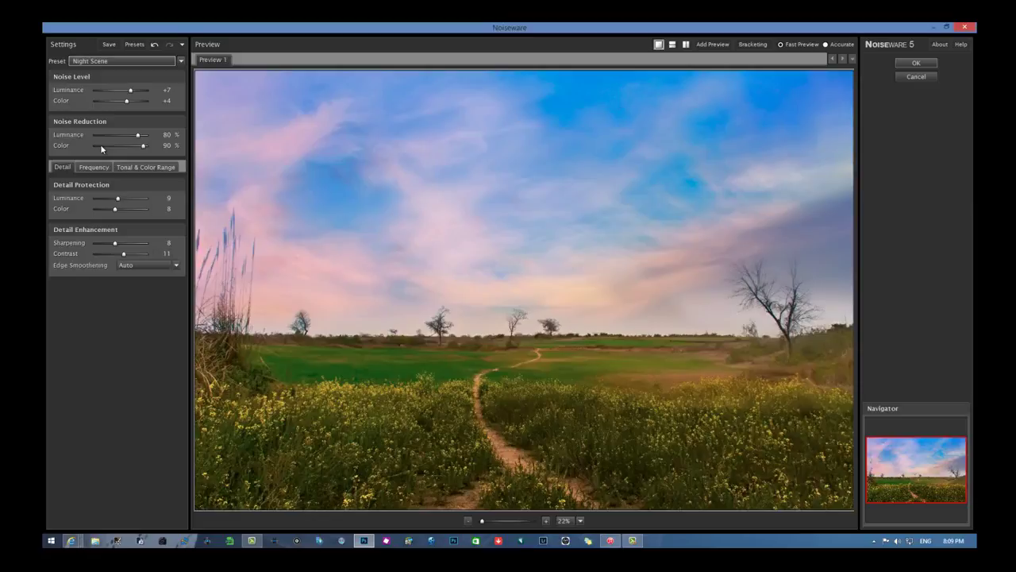
Step: Try Luminance noise levels of -3, -11 and +4 with a Color noise level of -4
left_click(116, 90)
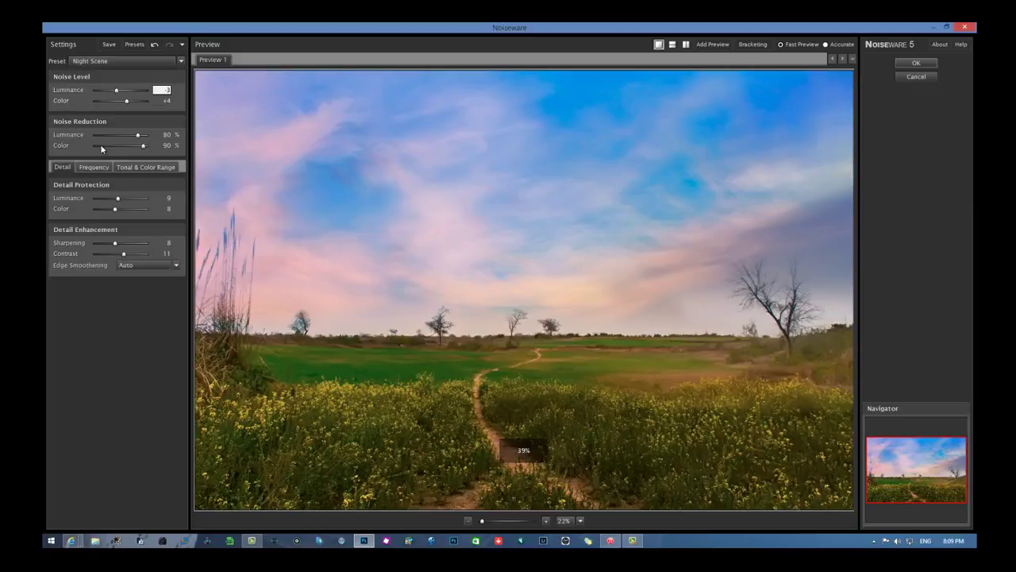
key("Tab")
type("-4")
key("Return")
key("shift+Tab")
type("-11")
key("Return")
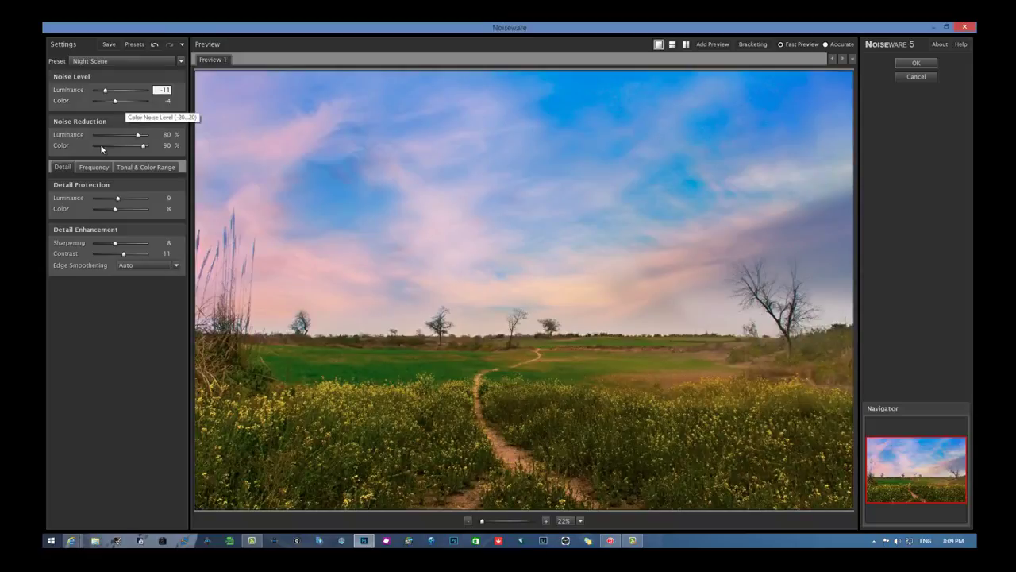
type("4")
key("Return")
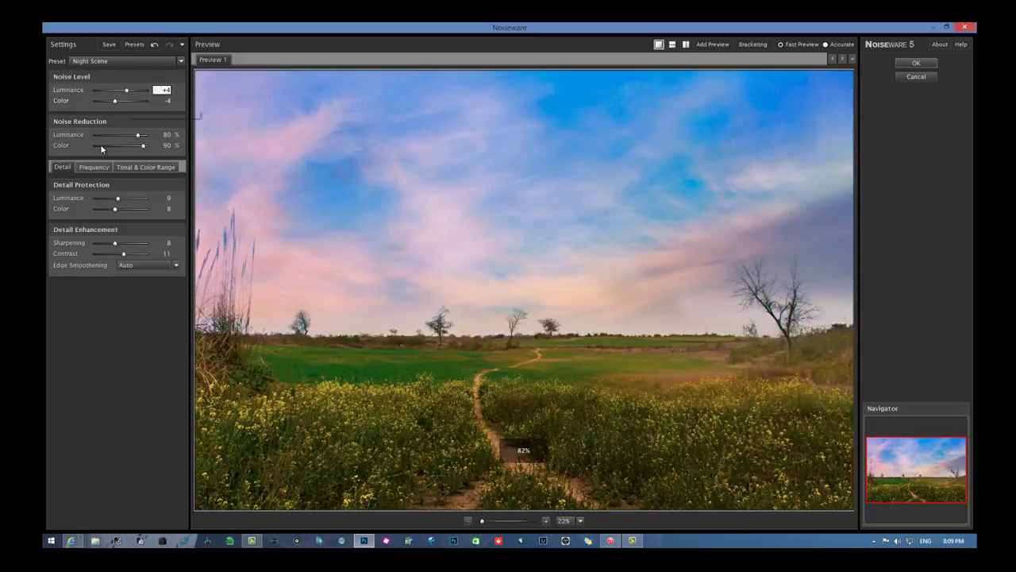
Step: Set the Color noise level to +3 and the Luminance noise level to -3
key("Tab")
type("3")
key("Return")
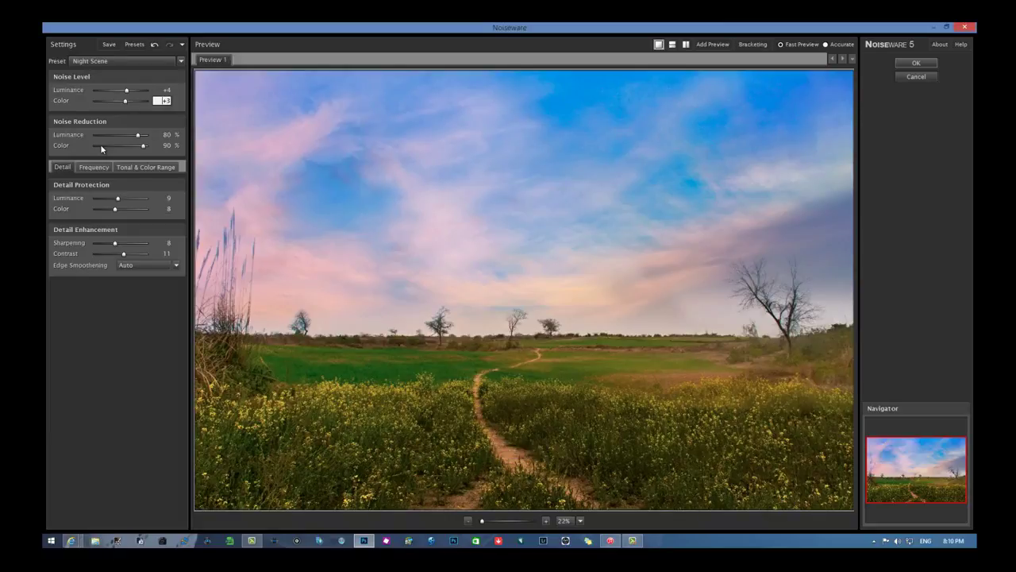
key("shift+Tab")
type("-3")
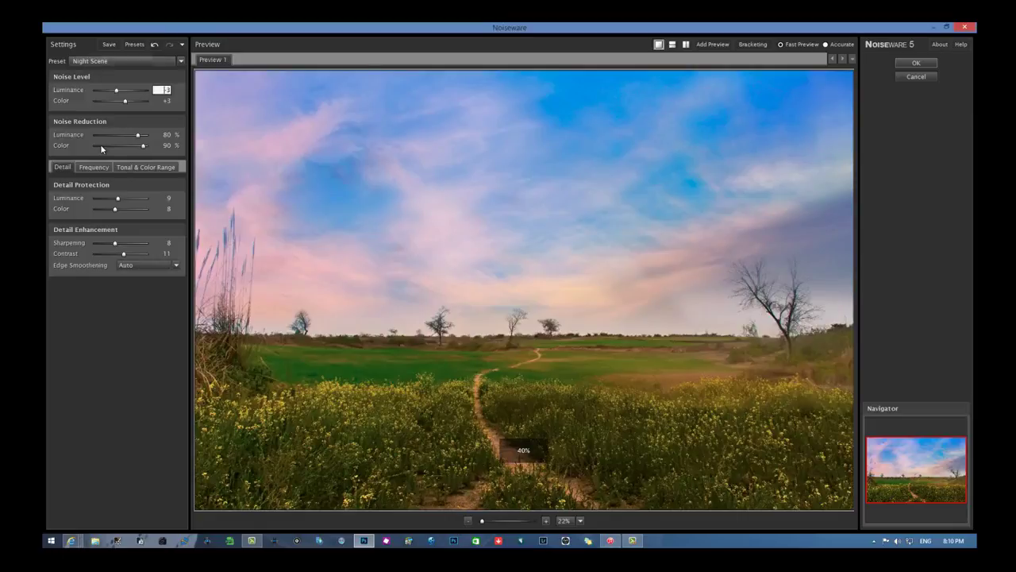
Step: Choose another Noiseware preset and apply the noise reduction to the photo
key("shift+Tab")
key("alt+Down")
key("Up")
key("Return")
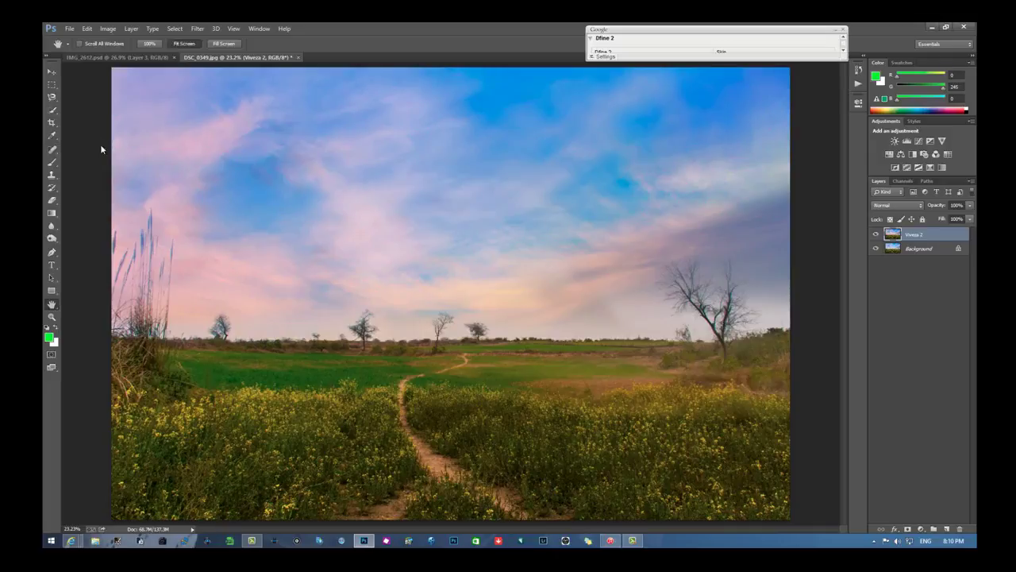
Step: Flatten the image and save the changes to DSC_0349.jpg
key("alt+l")
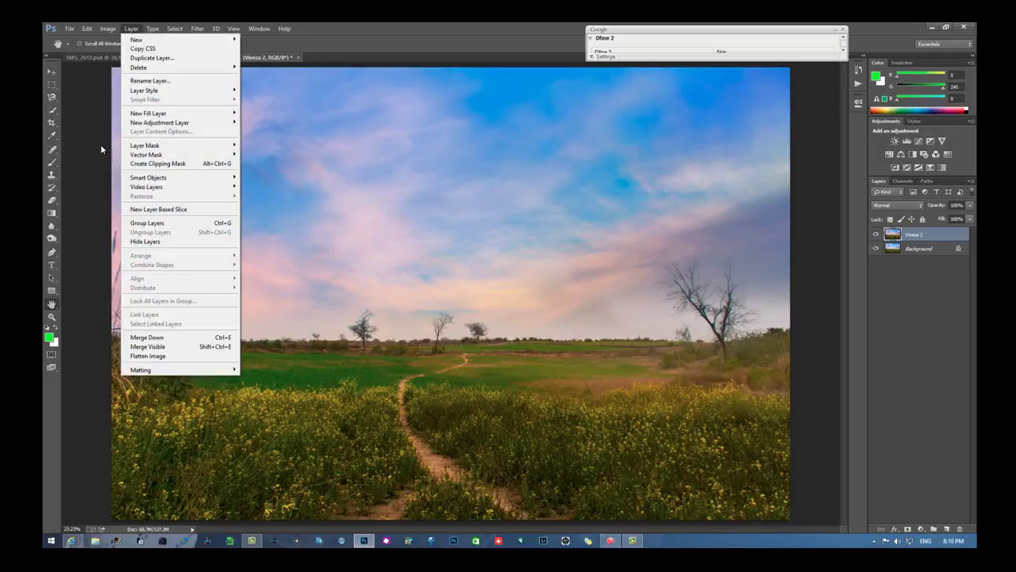
key("Up")
key("Up")
key("Return")
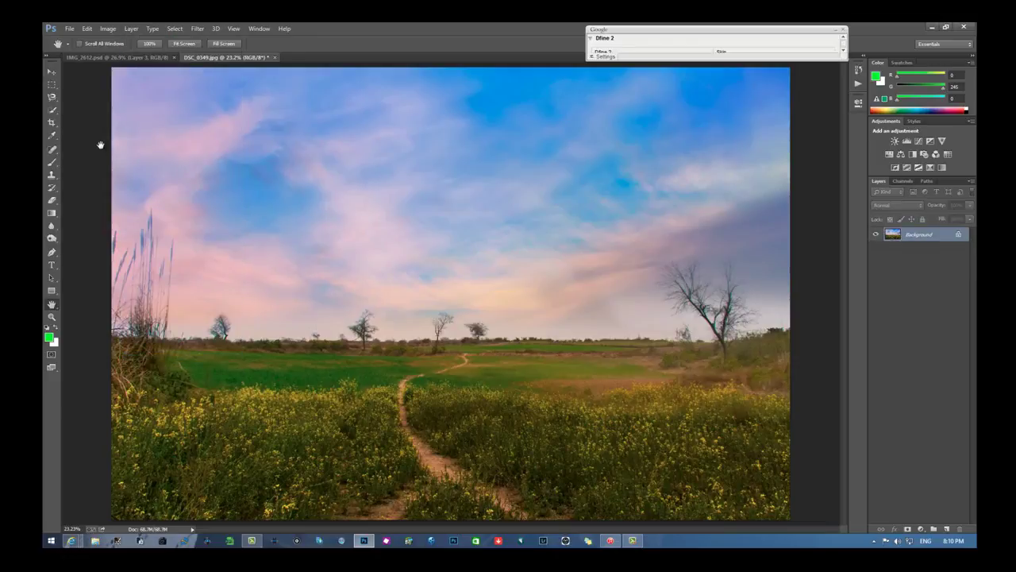
key("alt+f")
key("Down")
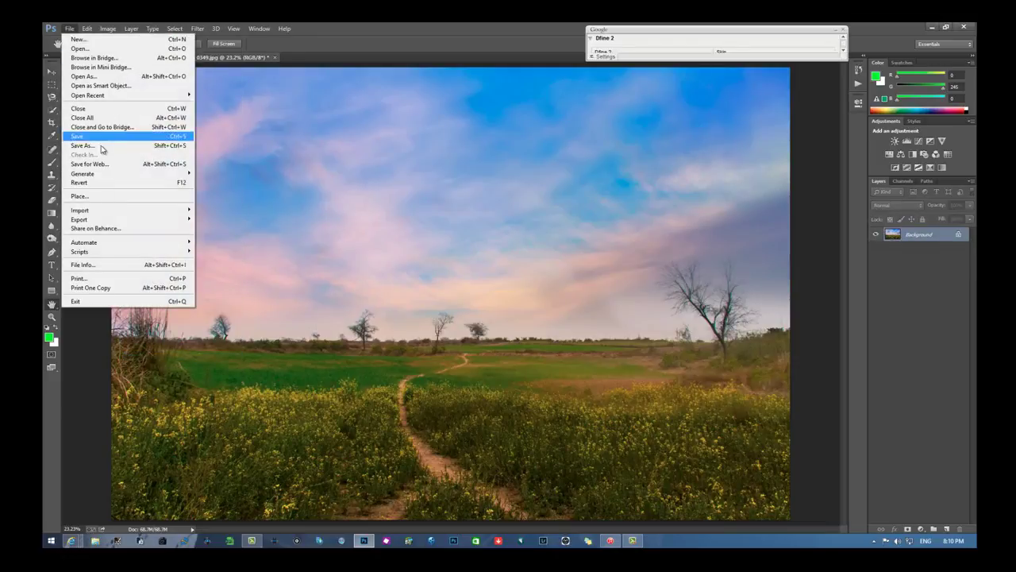
key("Return")
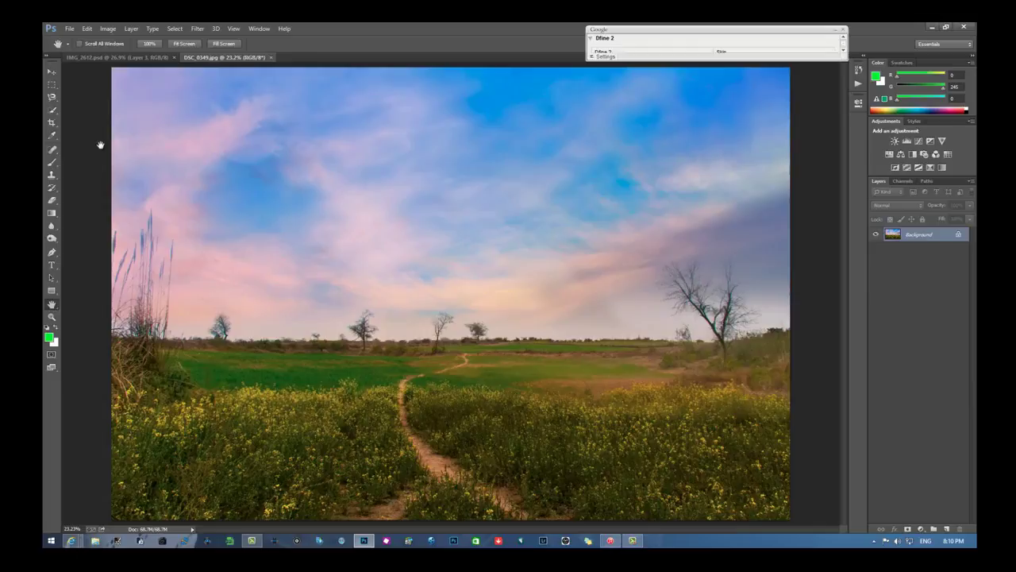
Step: Open the original DSC_0349.NEF in Camera Raw and move its window aside to compare it with the edited photo
key("alt+f")
key("Down")
key("Down")
key("Return")
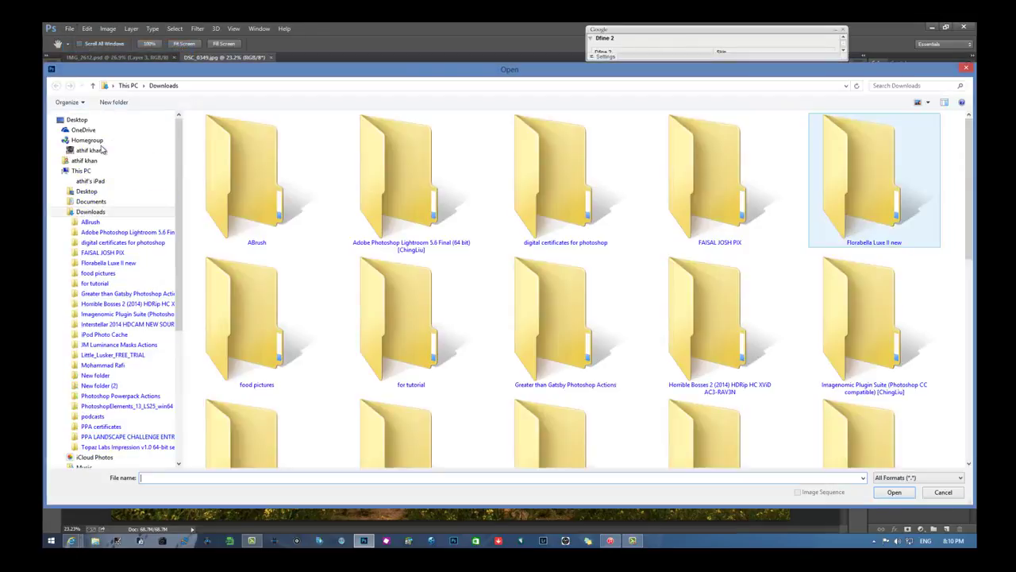
scroll(101, 149, "down", 6)
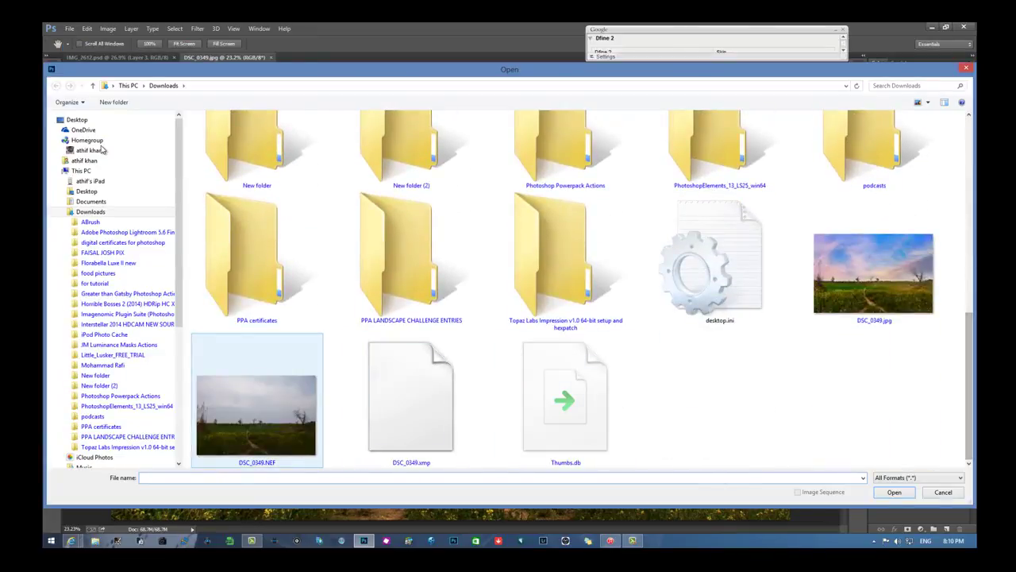
key("Return")
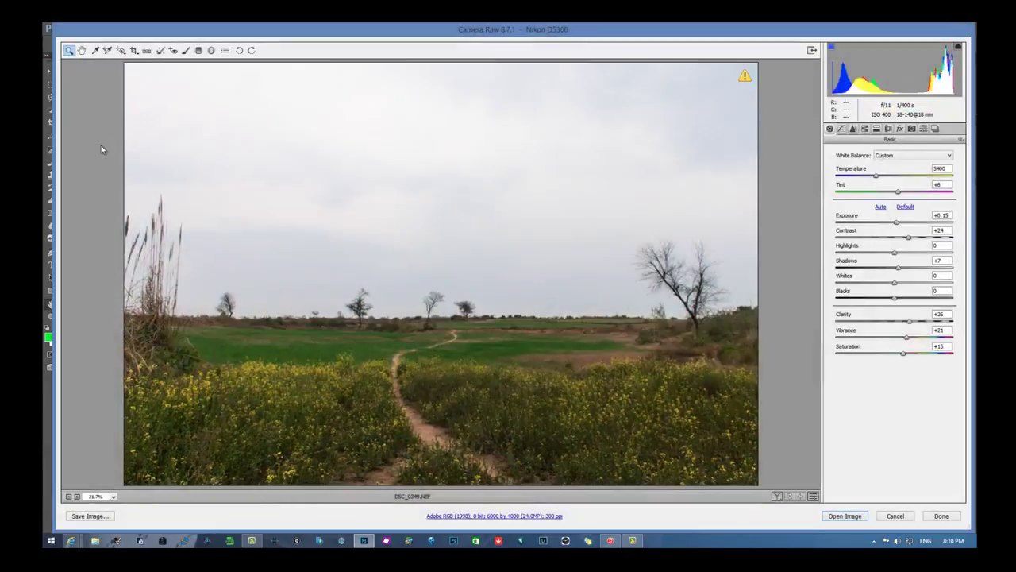
left_click_drag(513, 29, 570, 474)
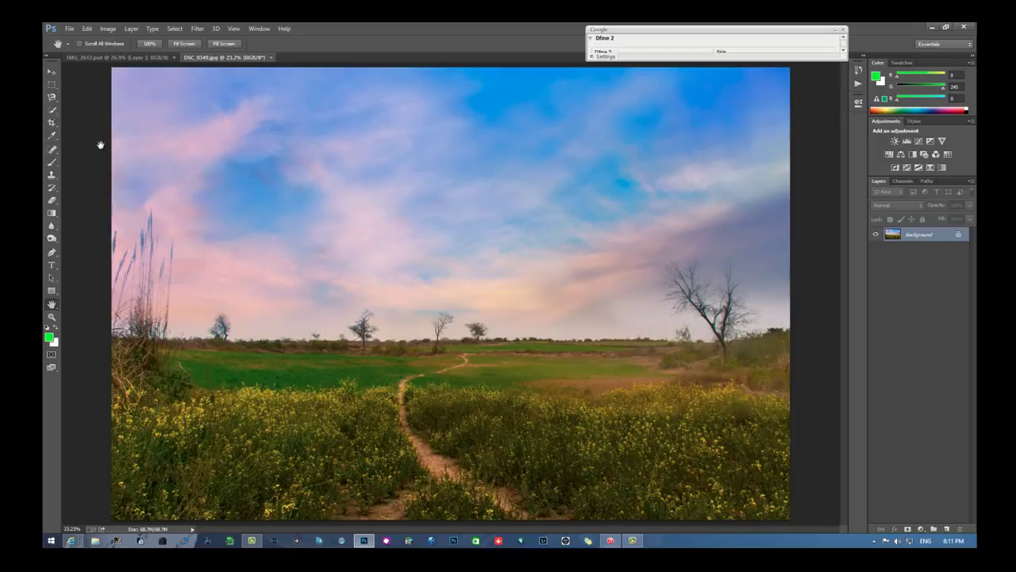
Step: Remove the tall reeds above the bush at the photo's left edge using the Clone Stamp with a 150 px brush
key("s")
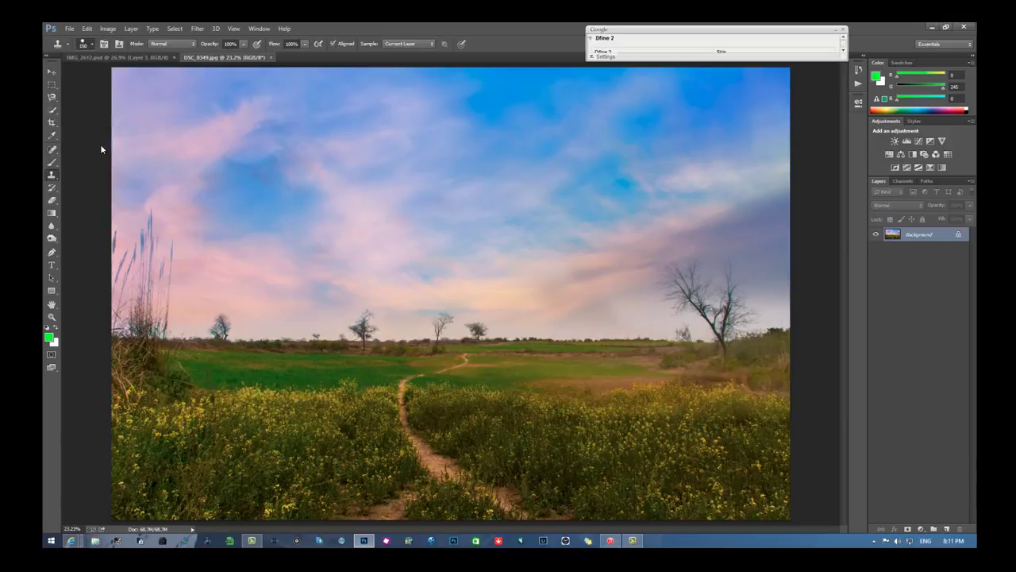
key("Return")
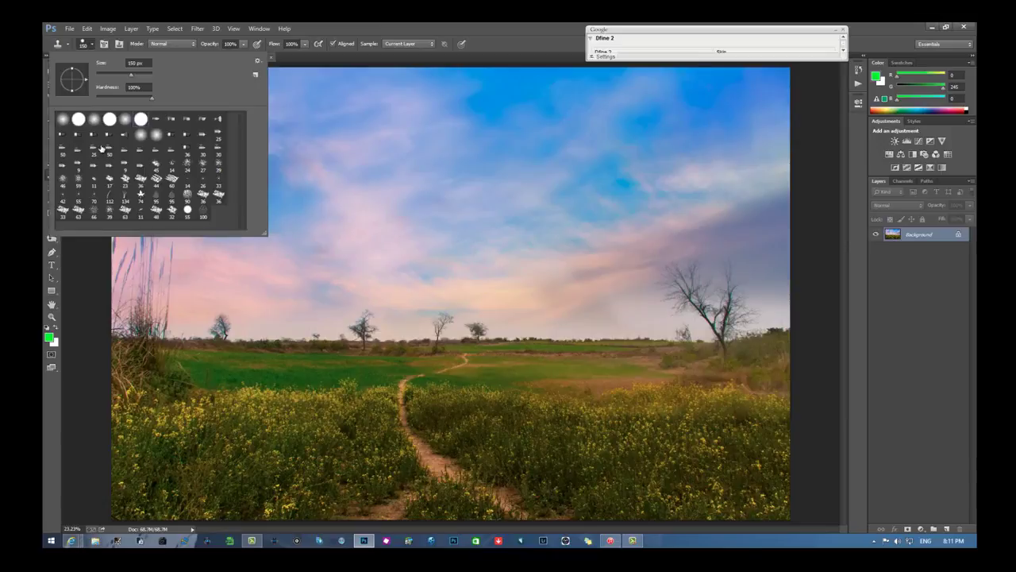
key("Down")
key("Return")
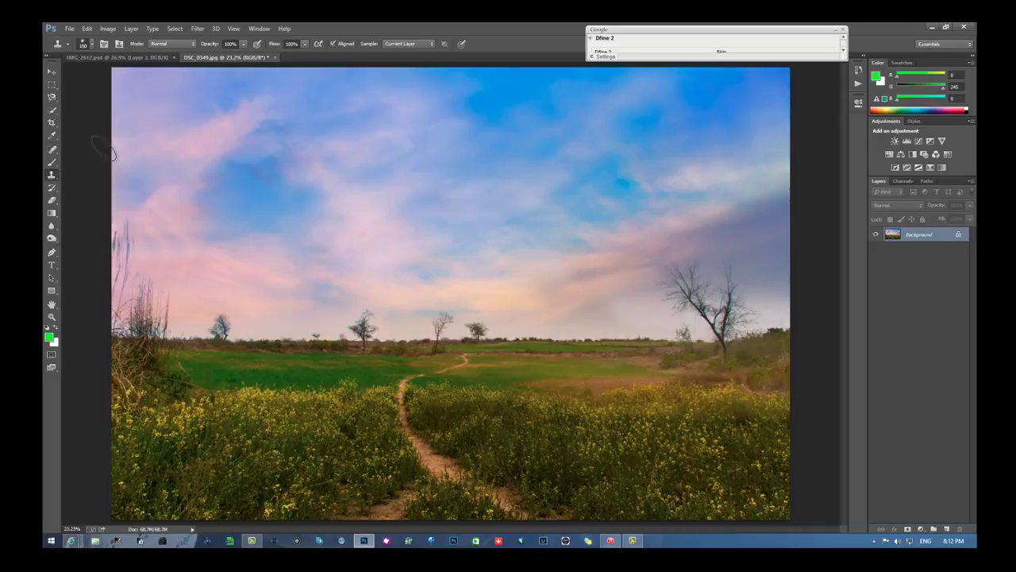
left_click_drag(131, 224, 116, 264)
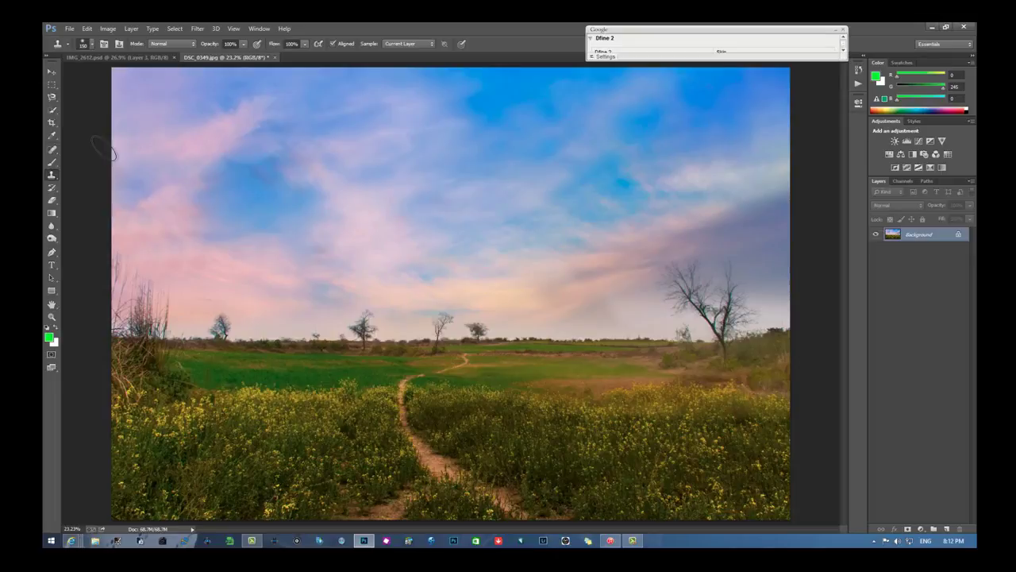
mouse_move(120, 268)
left_mouse_down()
mouse_move(116, 278)
mouse_move(147, 292)
mouse_move(168, 280)
mouse_move(148, 290)
left_mouse_up()
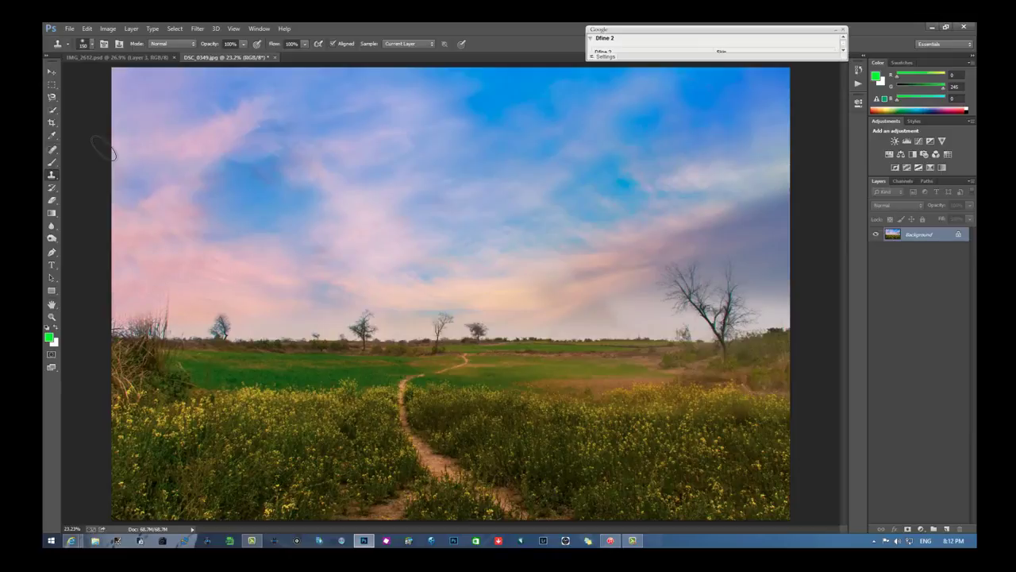
left_click_drag(159, 327, 126, 334)
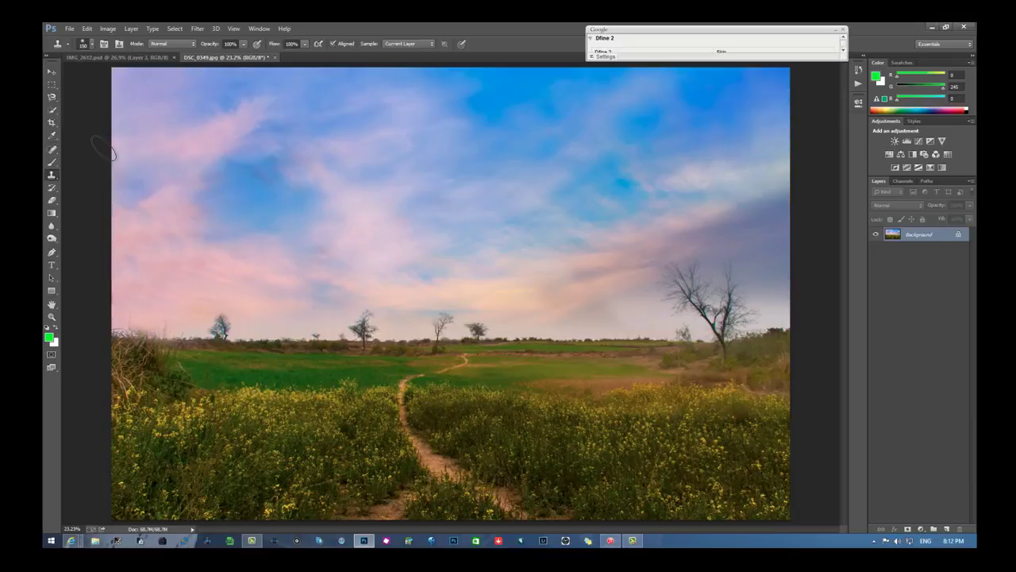
Step: Reduce the Clone Stamp brush to 80 px and clean up the sky and horizon around the removed reeds
key("bracketleft")
key("bracketleft")
key("bracketleft")
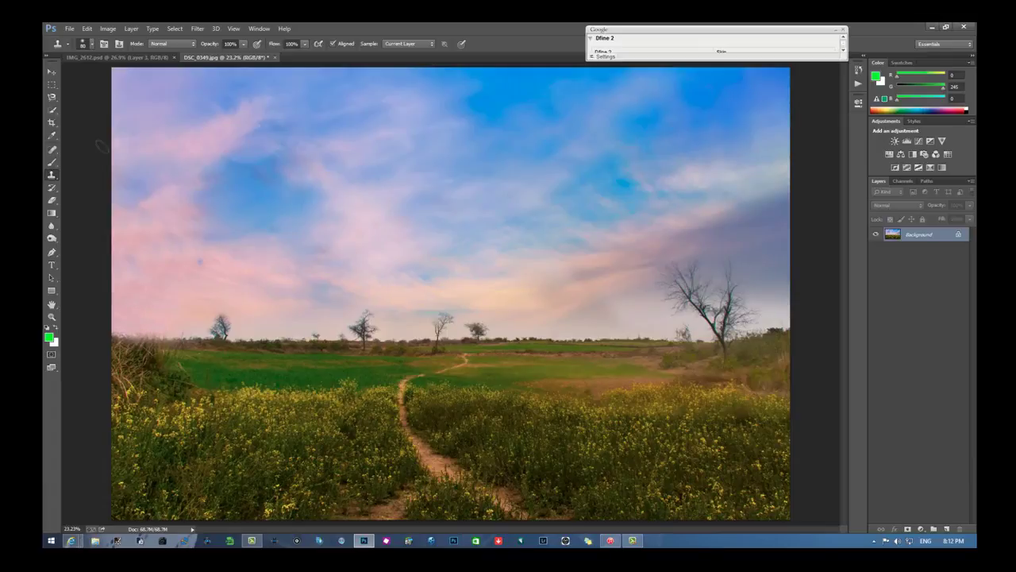
key("h")
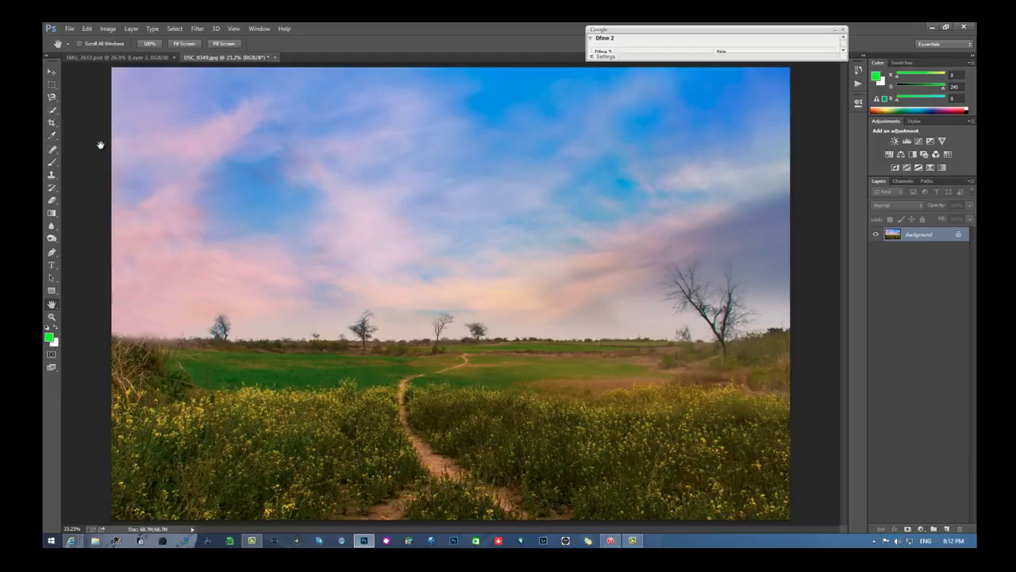
Step: Refine the upper edge of the left bush and the adjoining horizon using the Clone Stamp with a 50 px brush
key("s")
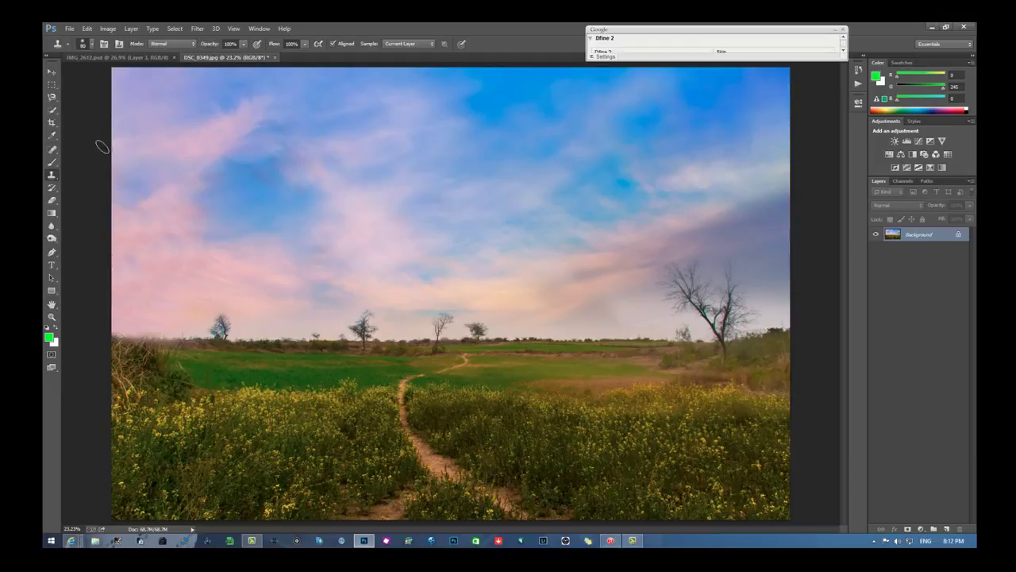
key("bracketleft")
key("bracketleft")
key("bracketleft")
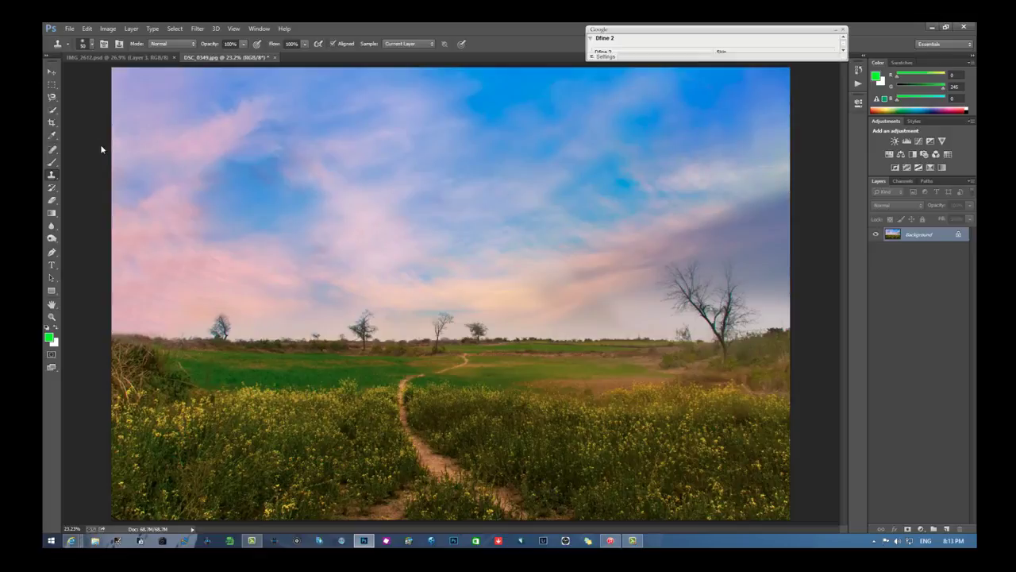
key("z")
key("h")
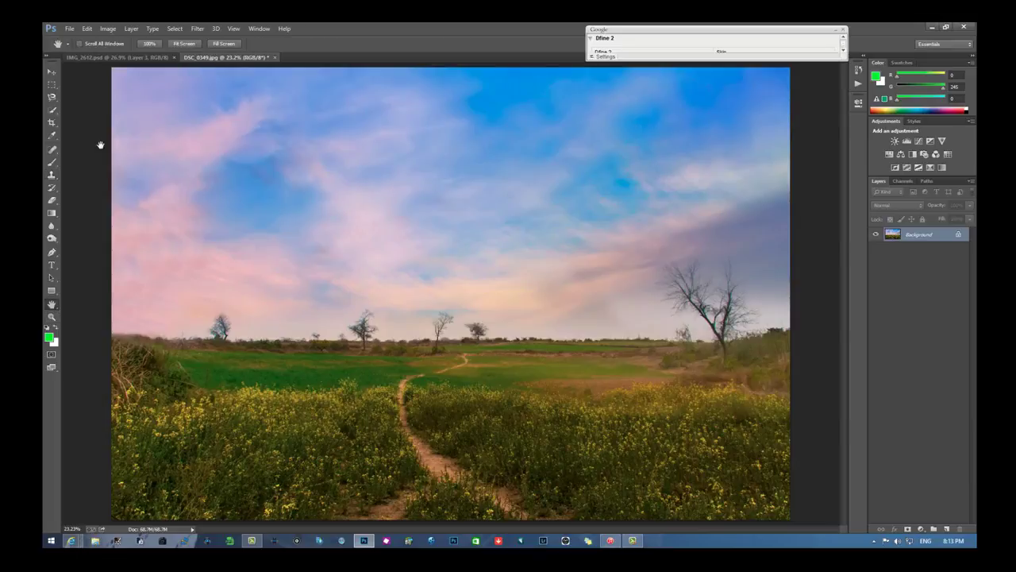
Step: Save the retouched photo to DSC_0349.jpg
key("alt+f")
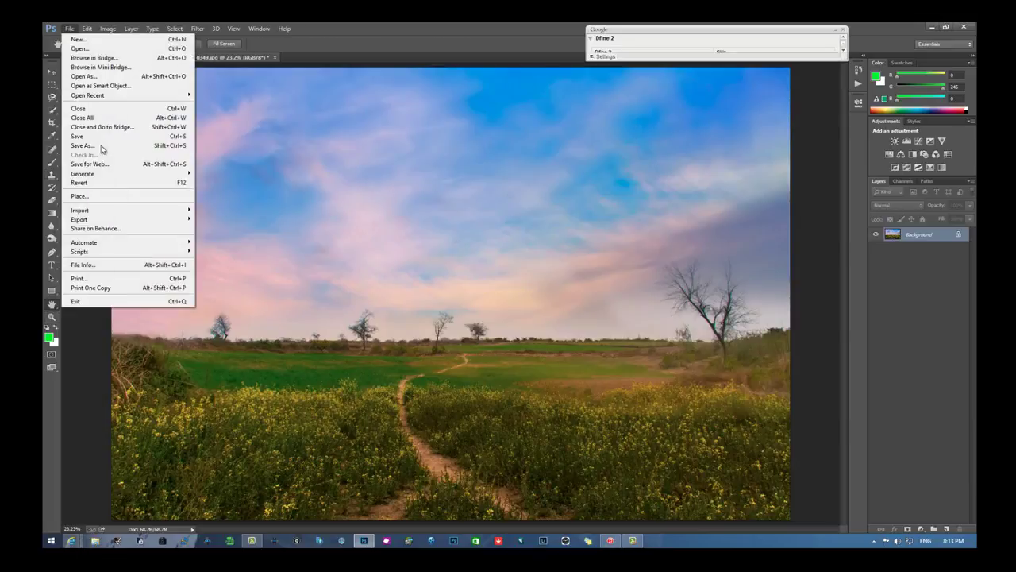
key("s")
key("Return")
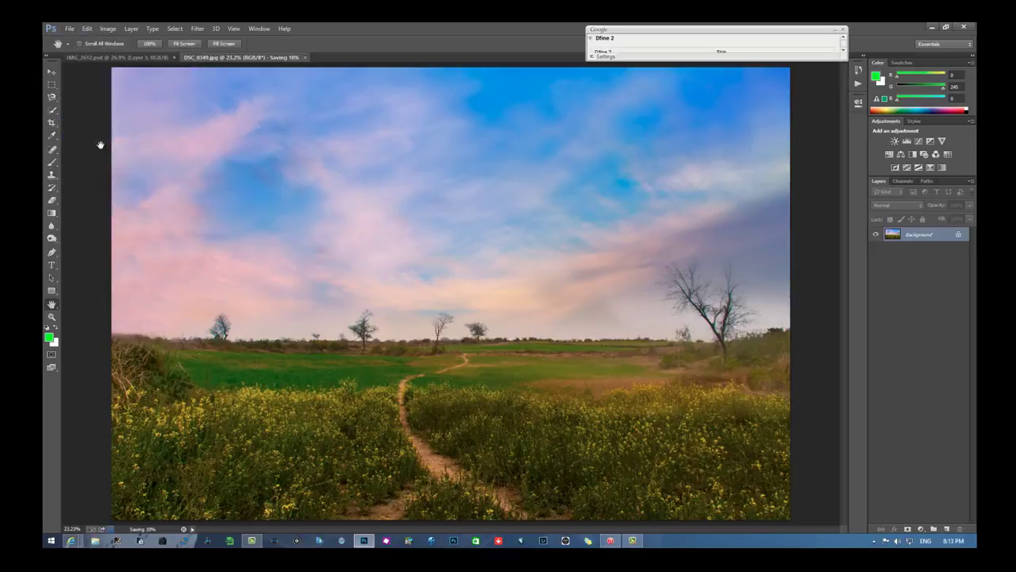